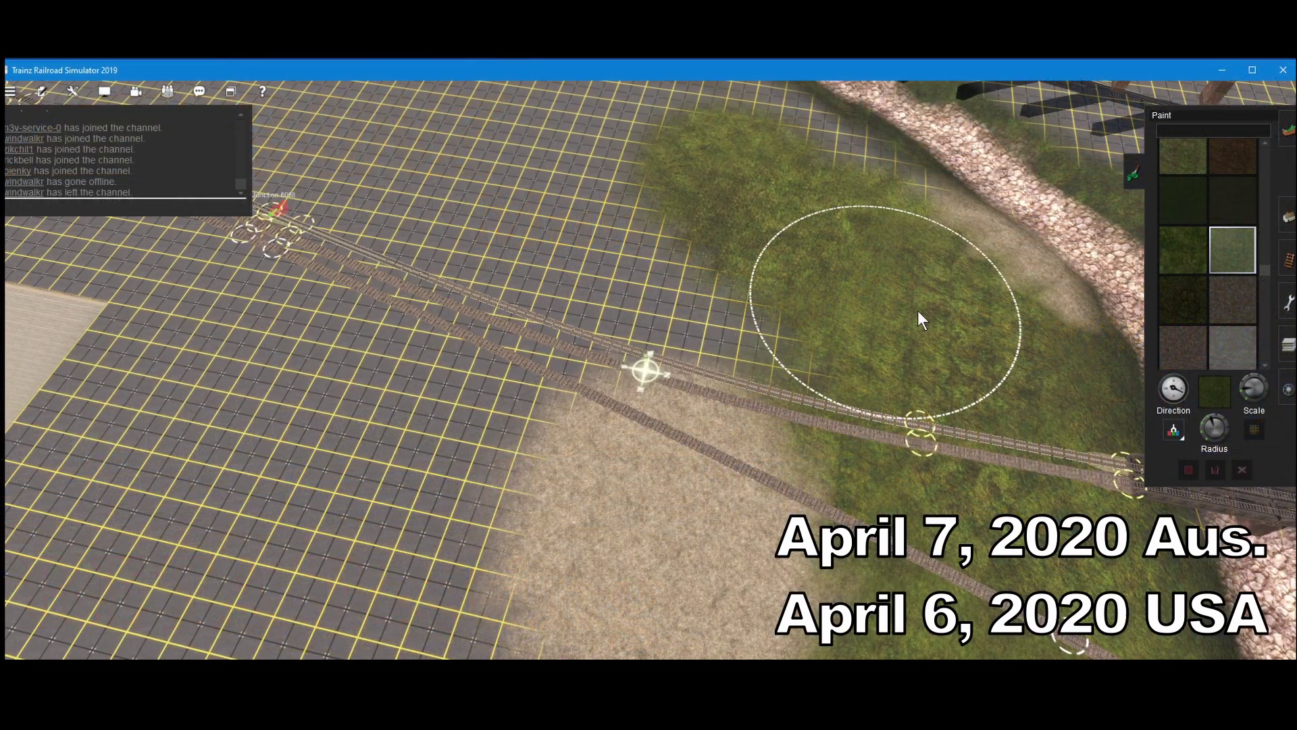
- Paint the grass texture over the bare grid and dirt patch around the tracks beside the stream
mouse_move(917, 310)
mouse_down()
mouse_move(967, 268)
mouse_move(833, 183)
mouse_move(689, 165)
mouse_up()
mouse_move(770, 504)
mouse_down()
mouse_move(584, 419)
mouse_move(653, 235)
mouse_move(435, 365)
mouse_move(629, 129)
mouse_move(433, 204)
mouse_up()
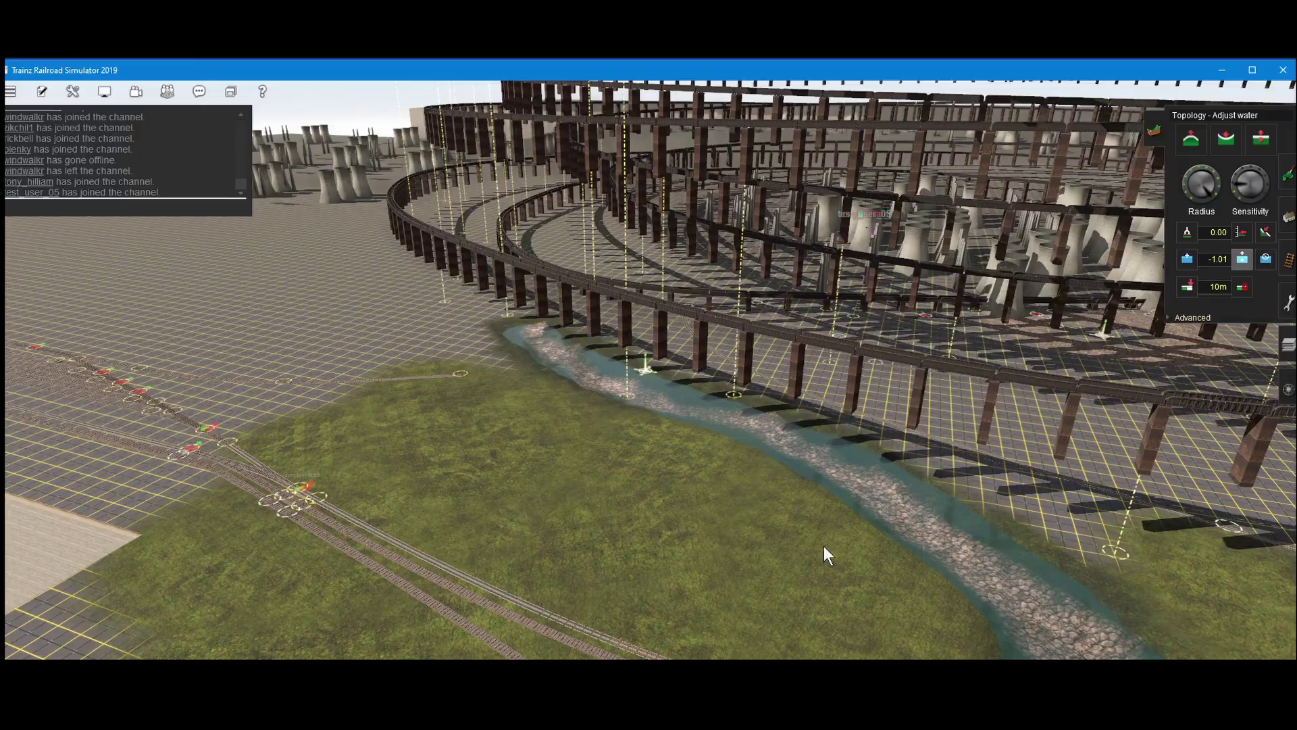
- Examine the grassed ground, stream, bridges and tracks leading towards the unpainted yard
right_drag(828, 558, 485, 424)
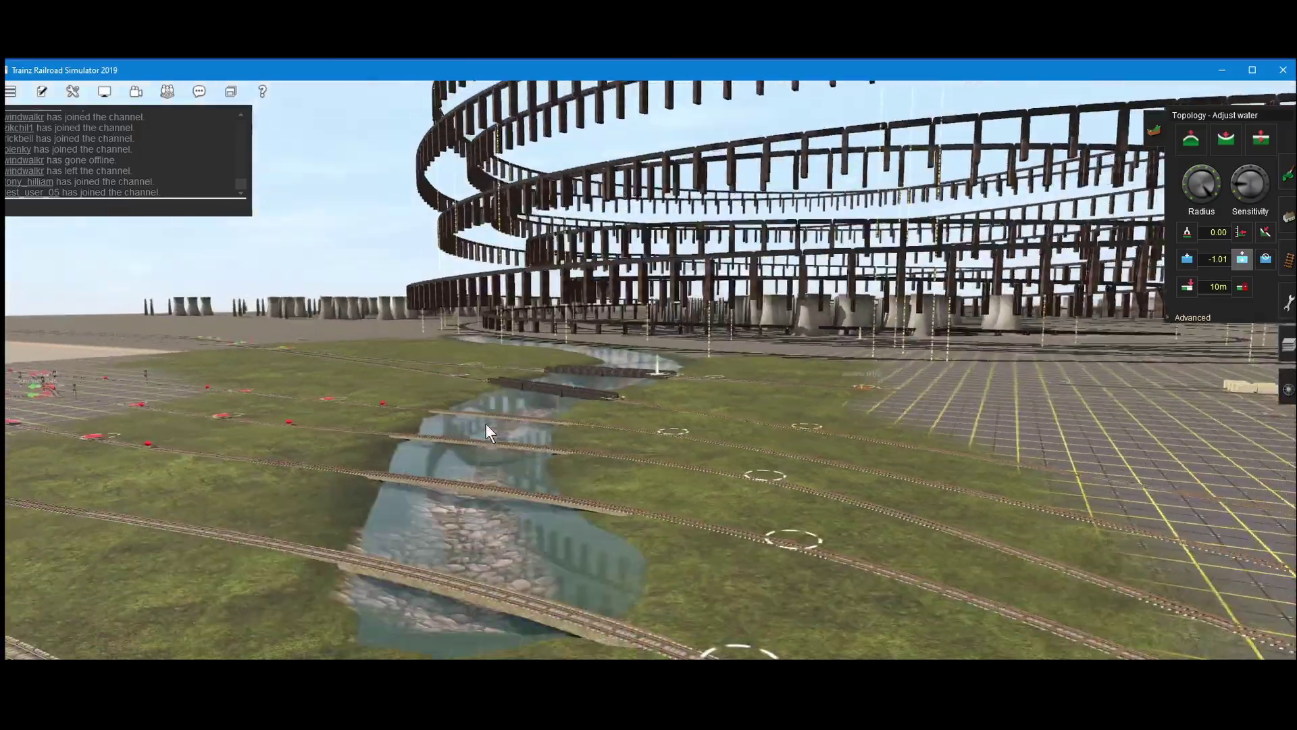
key(Left)
key(Up)
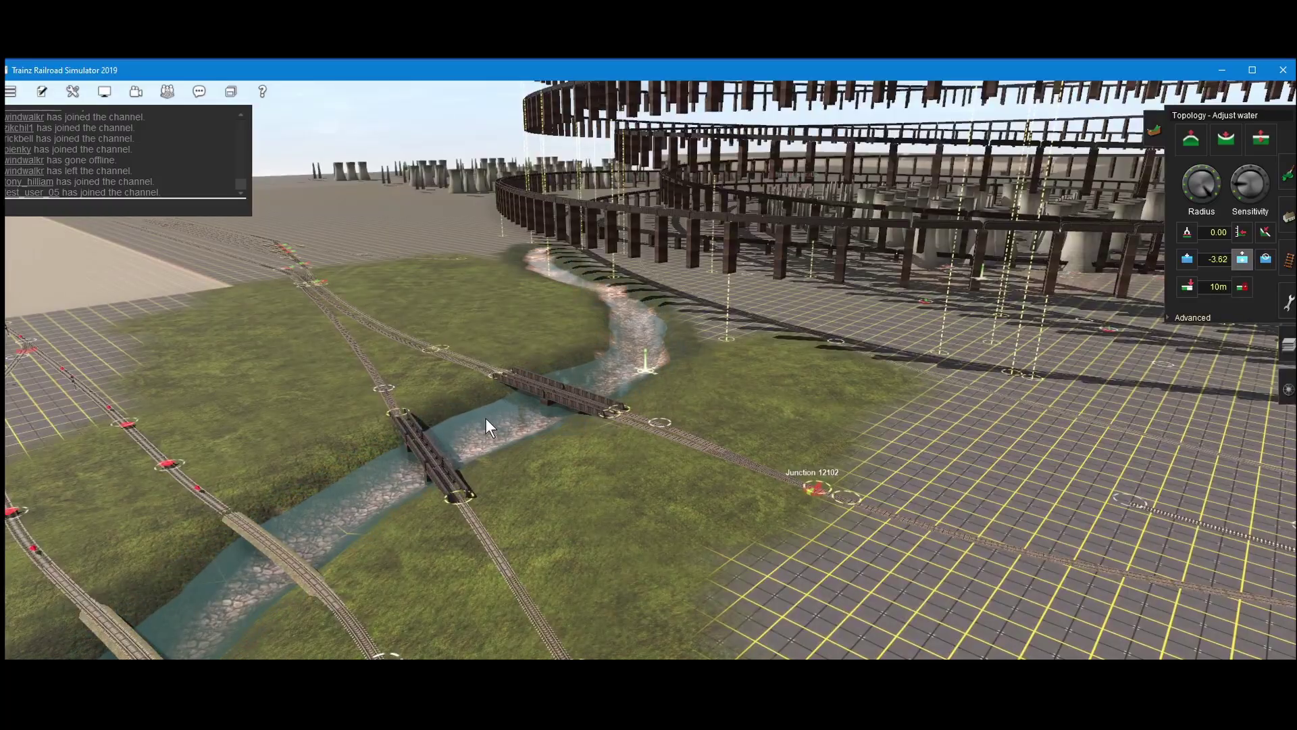
key(Left)
scroll(486, 419, up, 3)
right_drag(485, 419, 486, 418)
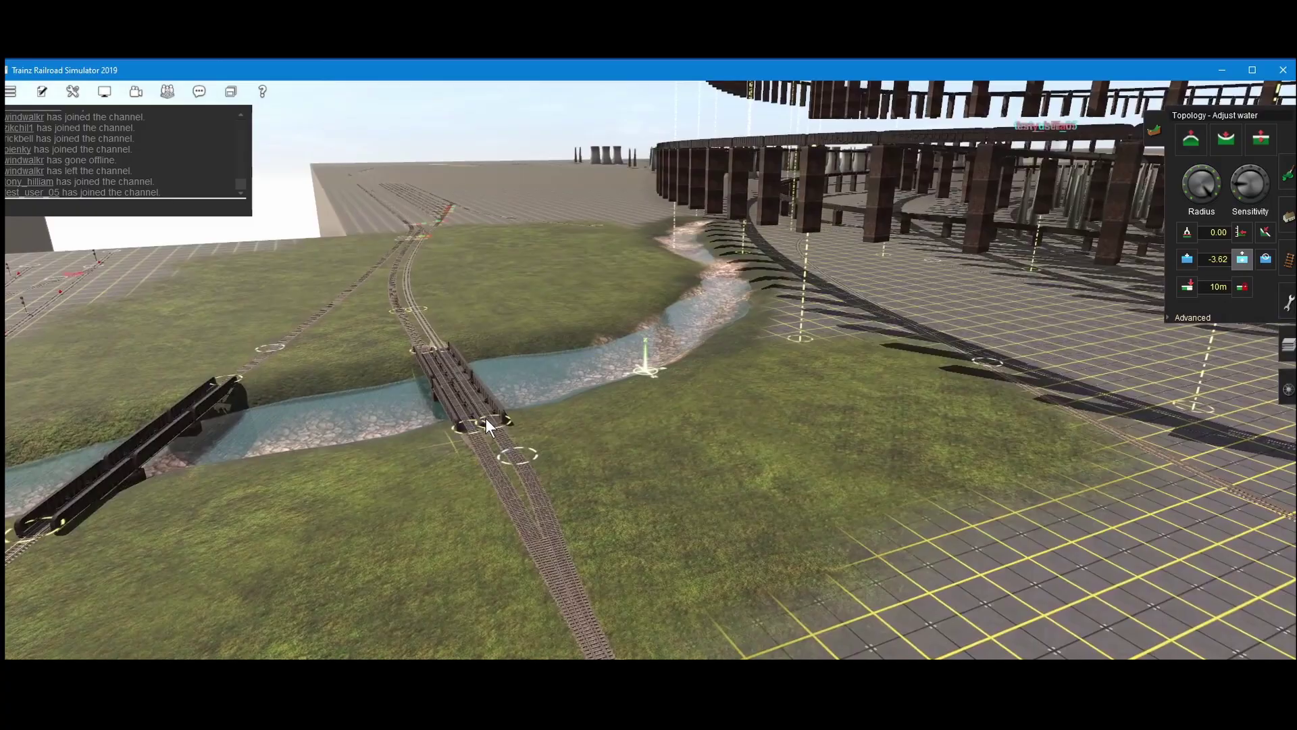
right_drag(440, 291, 697, 335)
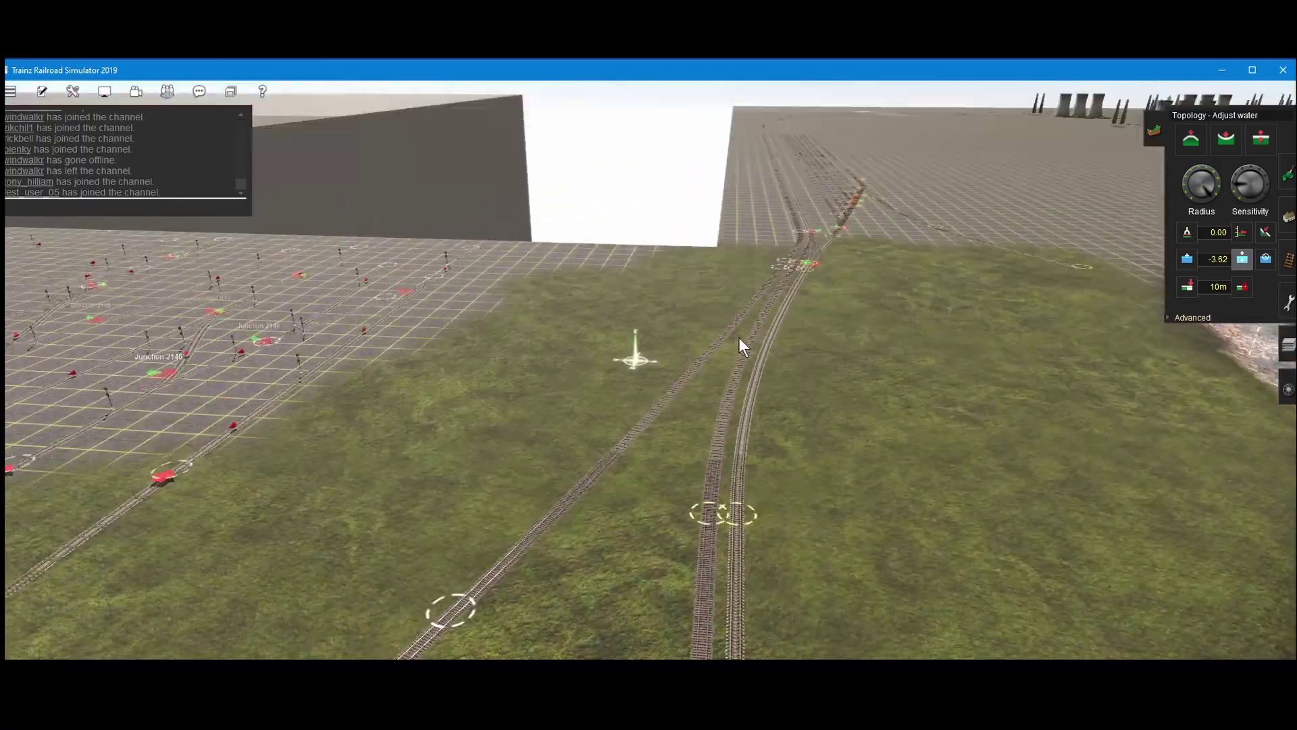
right_drag(834, 270, 819, 206)
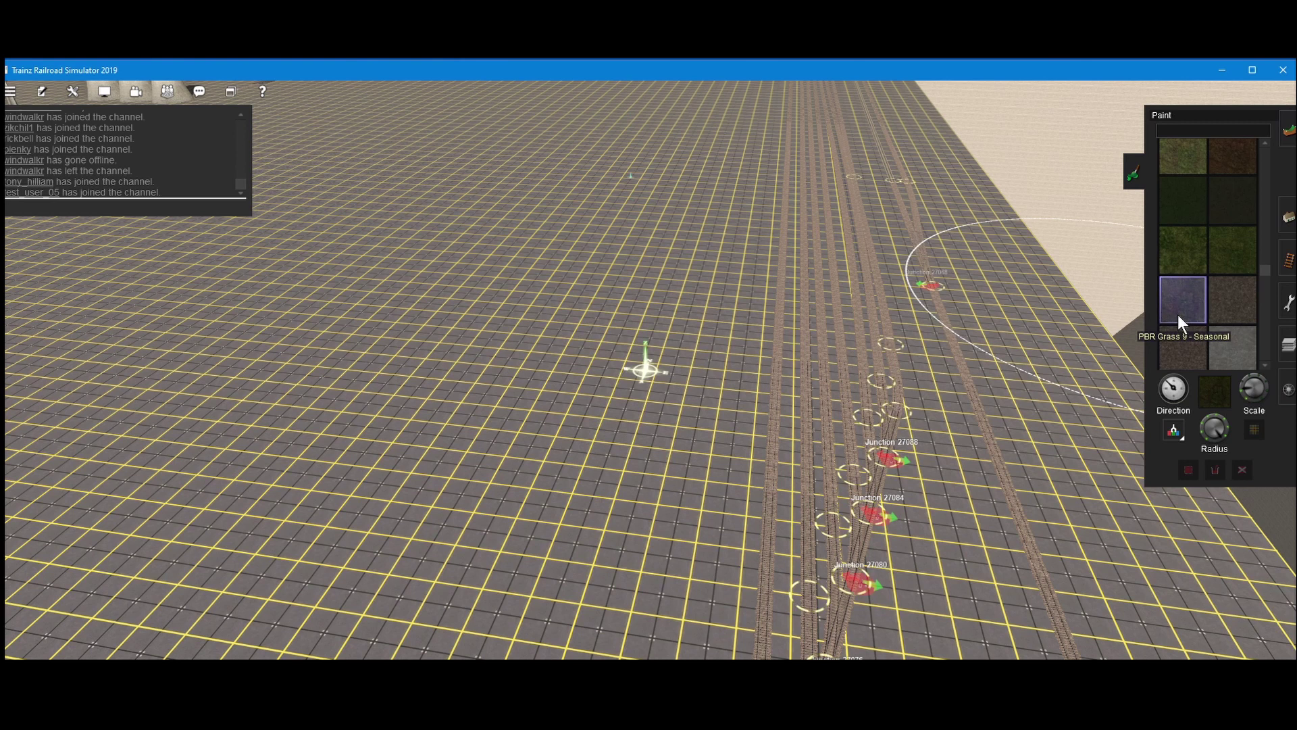
- Try the PBR Gravel 2 - Seasonal and PBR Mud Dry 1 - Seasonal textures on the ground around the yard junctions
click(1179, 349)
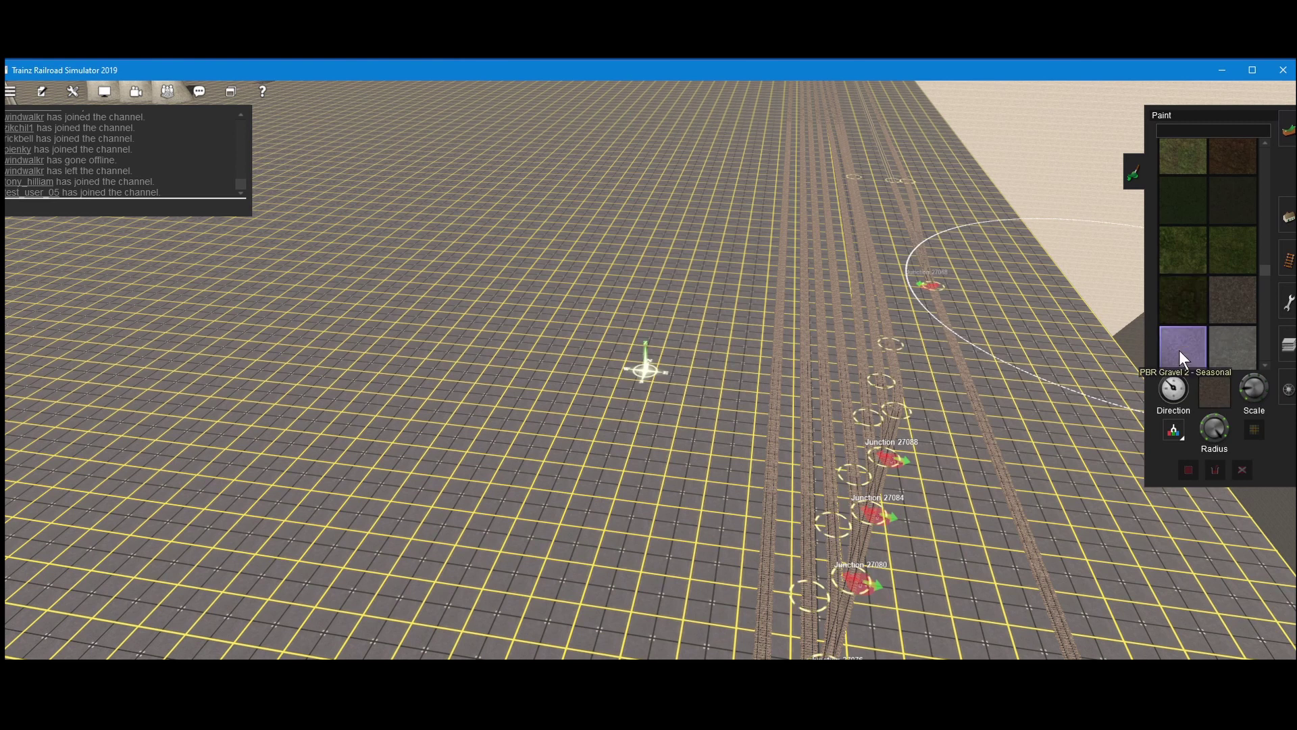
click(1001, 544)
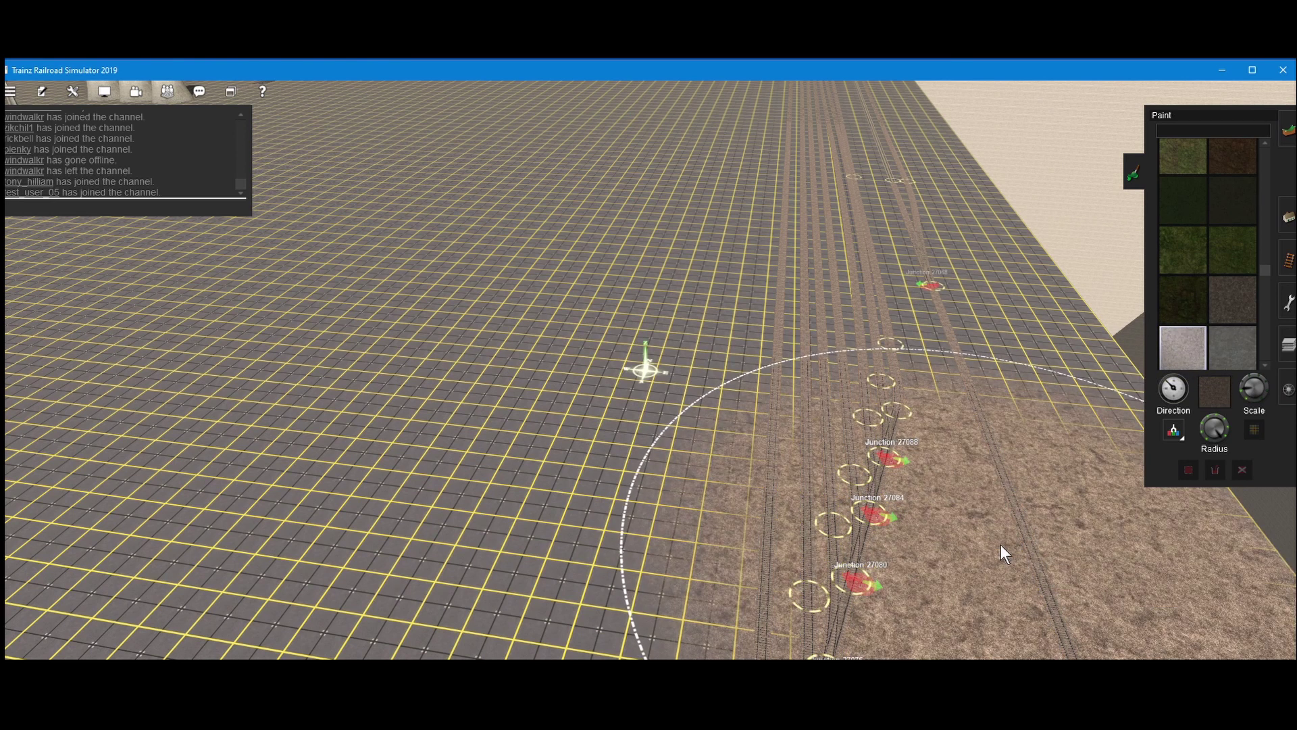
key(ctrl+z)
scroll(1189, 203, down, 2)
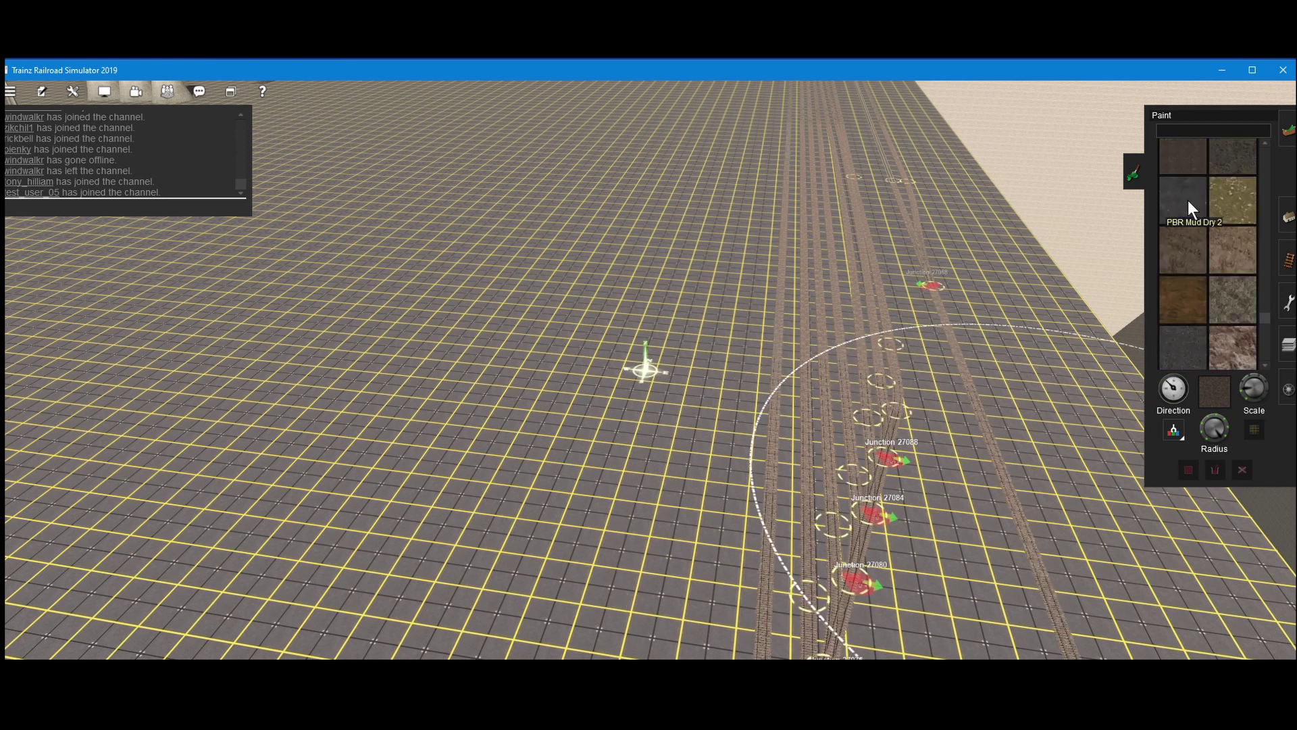
click(1225, 159)
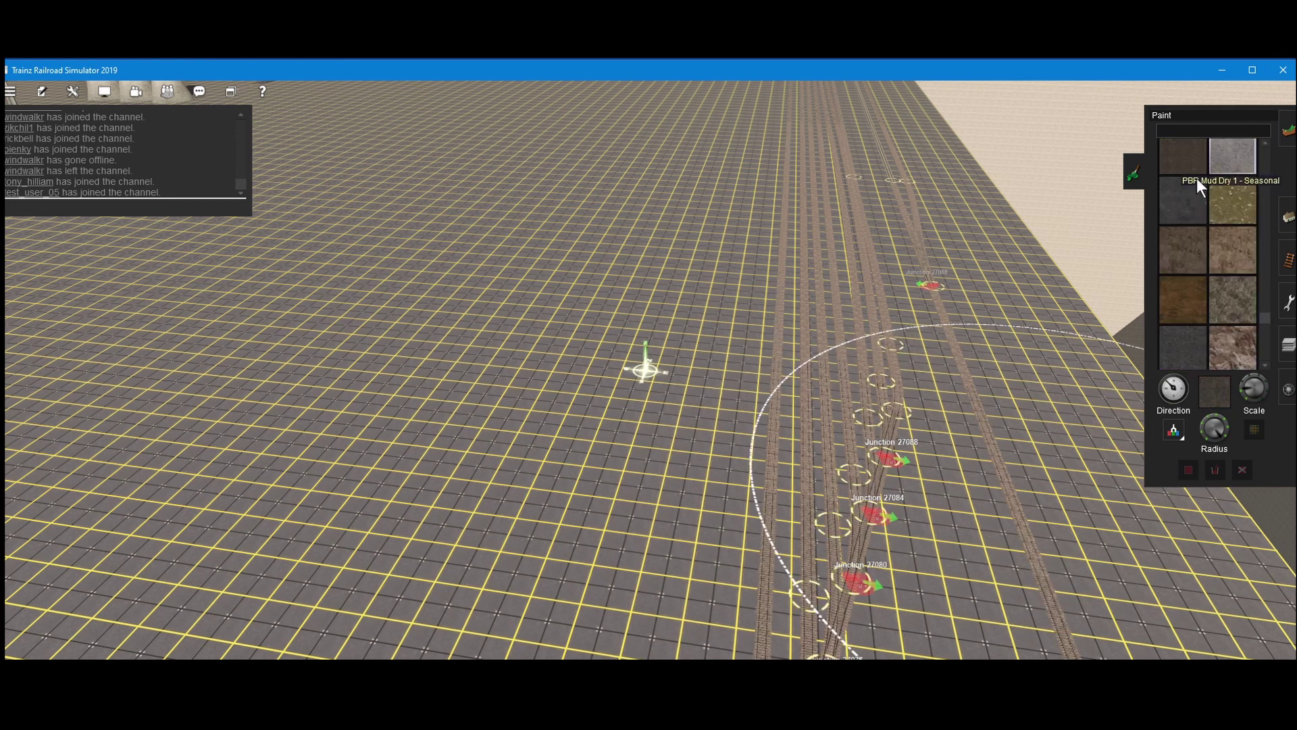
click(795, 519)
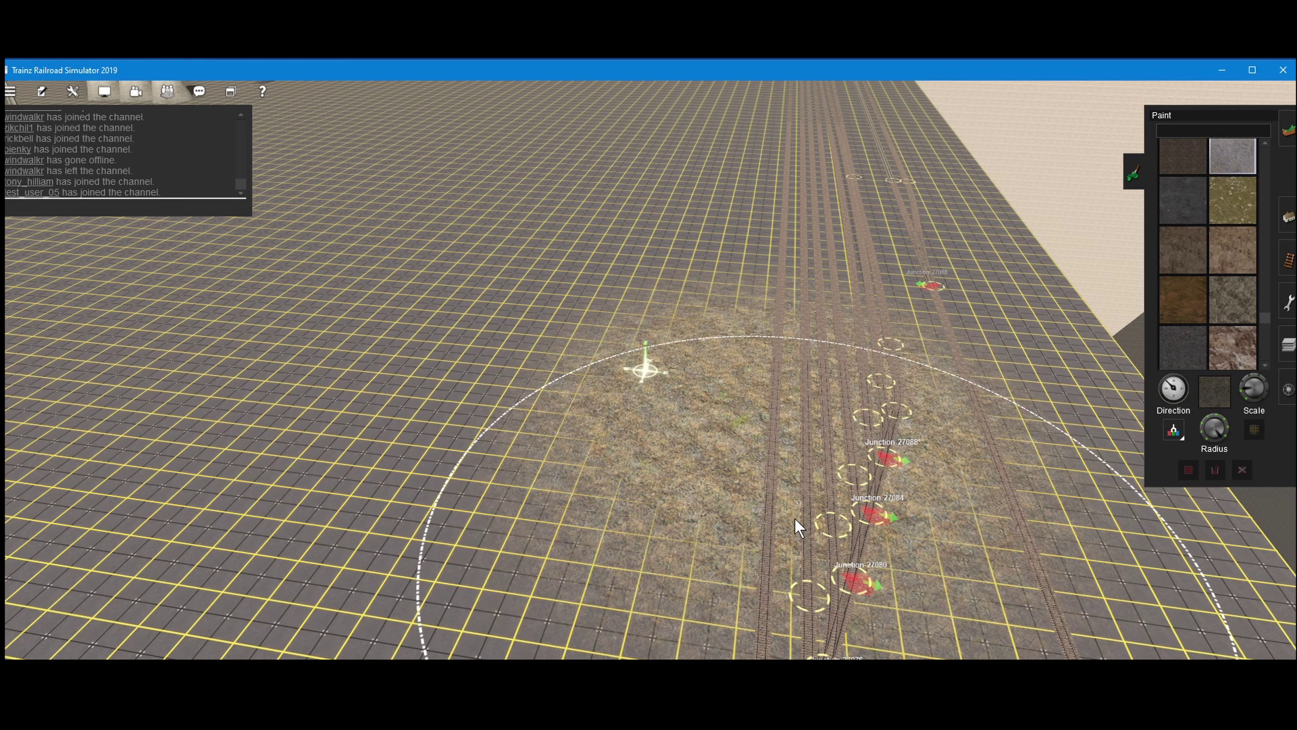
key(ctrl+z)
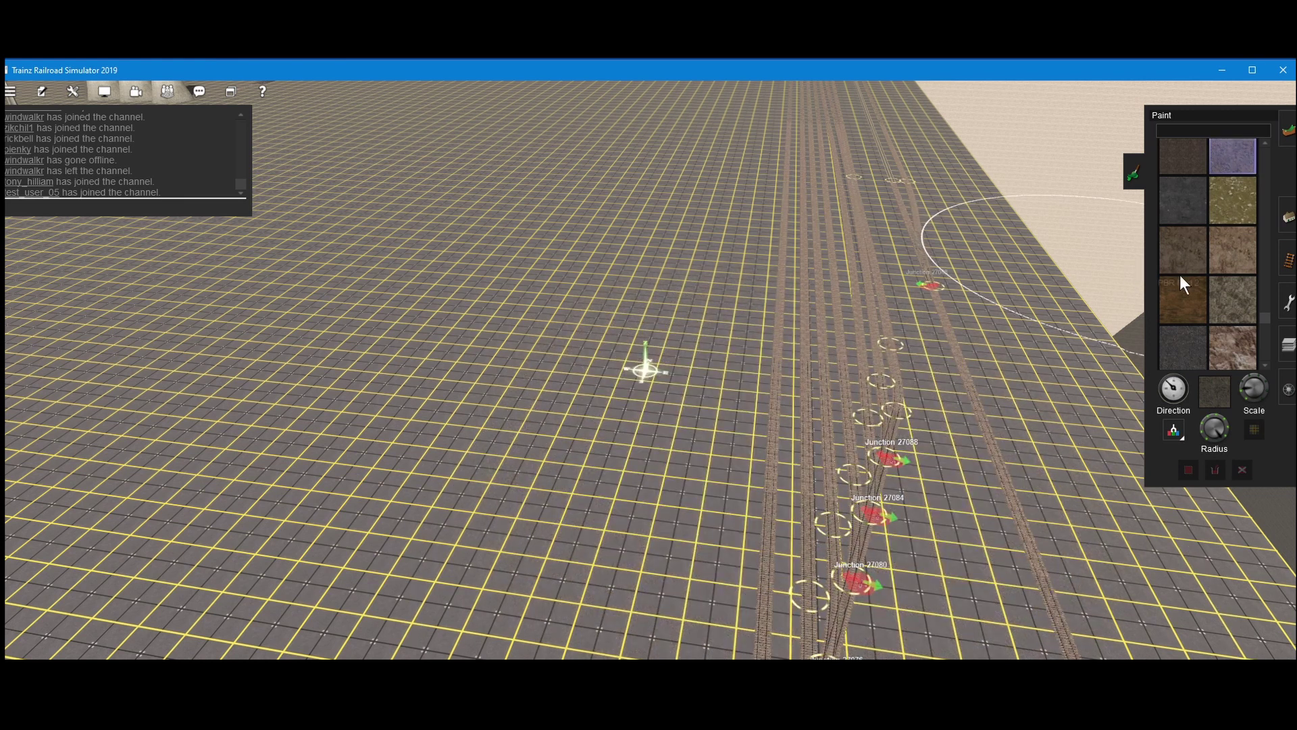
- Try a dark ground texture and a brown foliage texture across the parallel yard tracks
scroll(1181, 281, up, 1)
click(1240, 165)
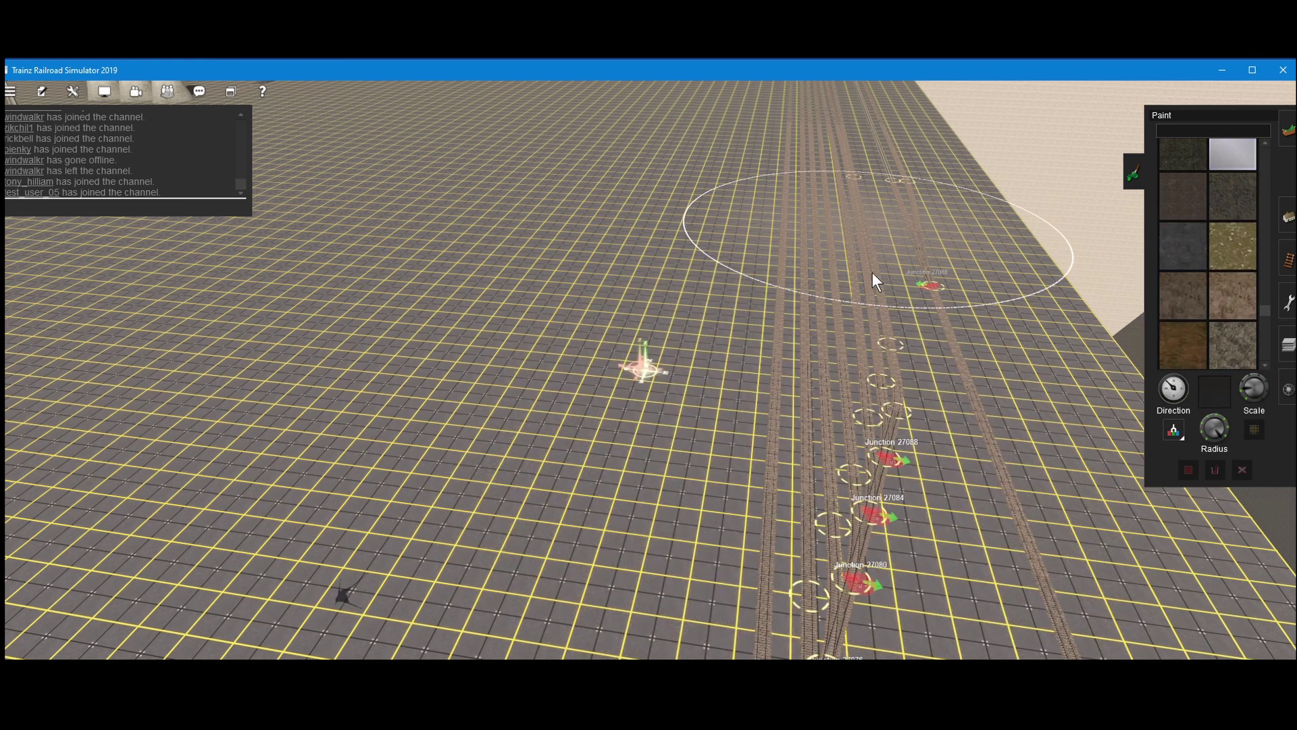
click(873, 314)
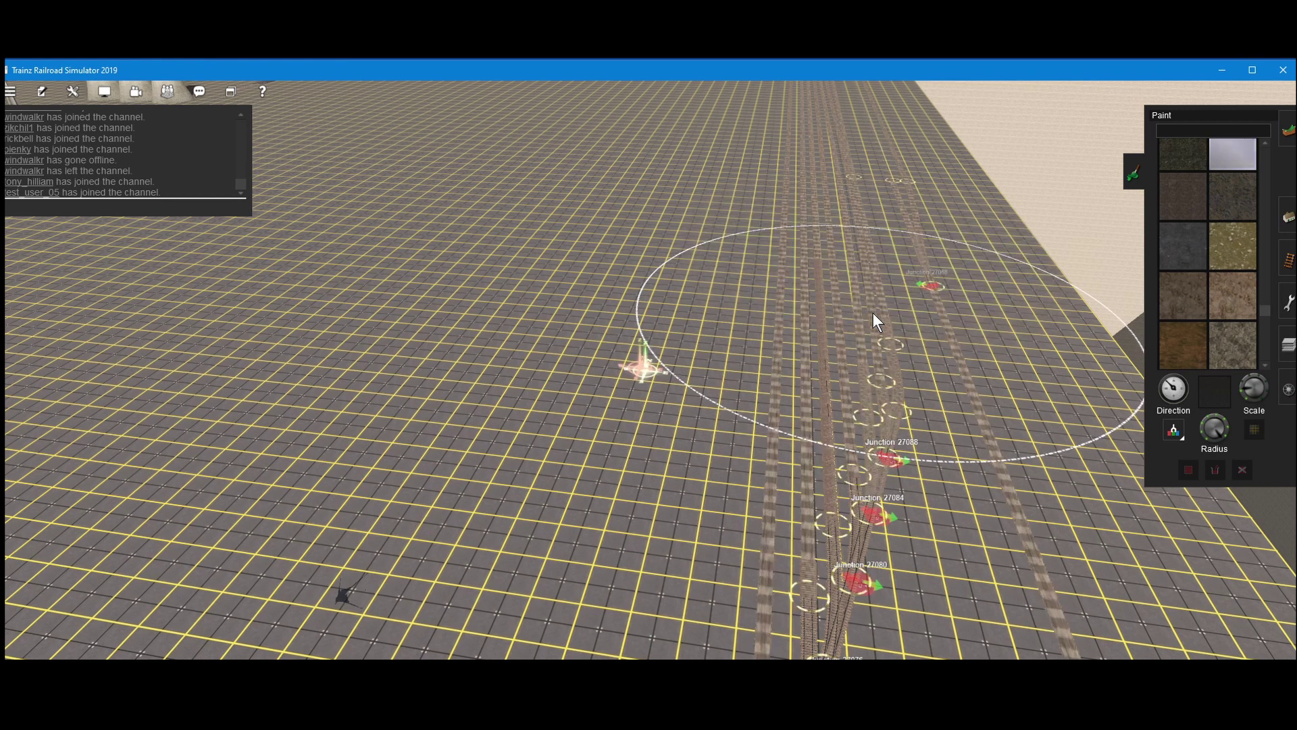
scroll(1159, 294, up, 3)
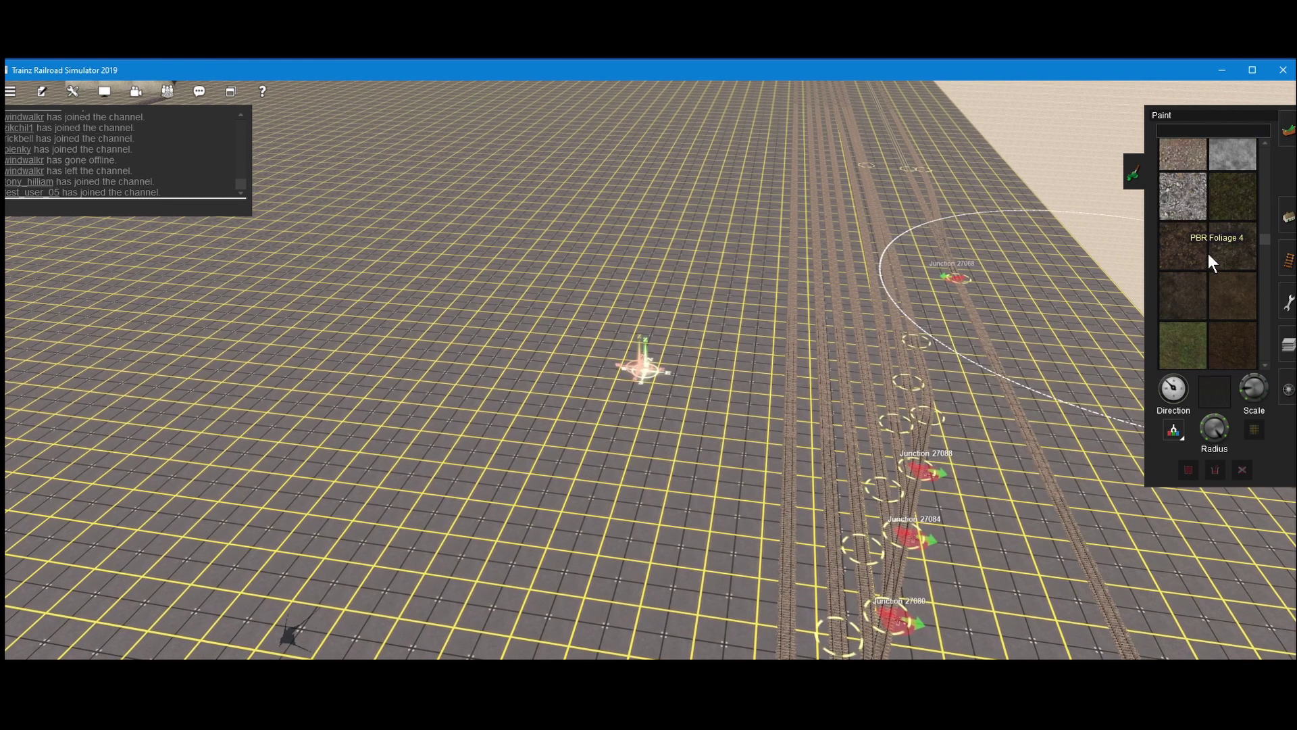
click(1191, 247)
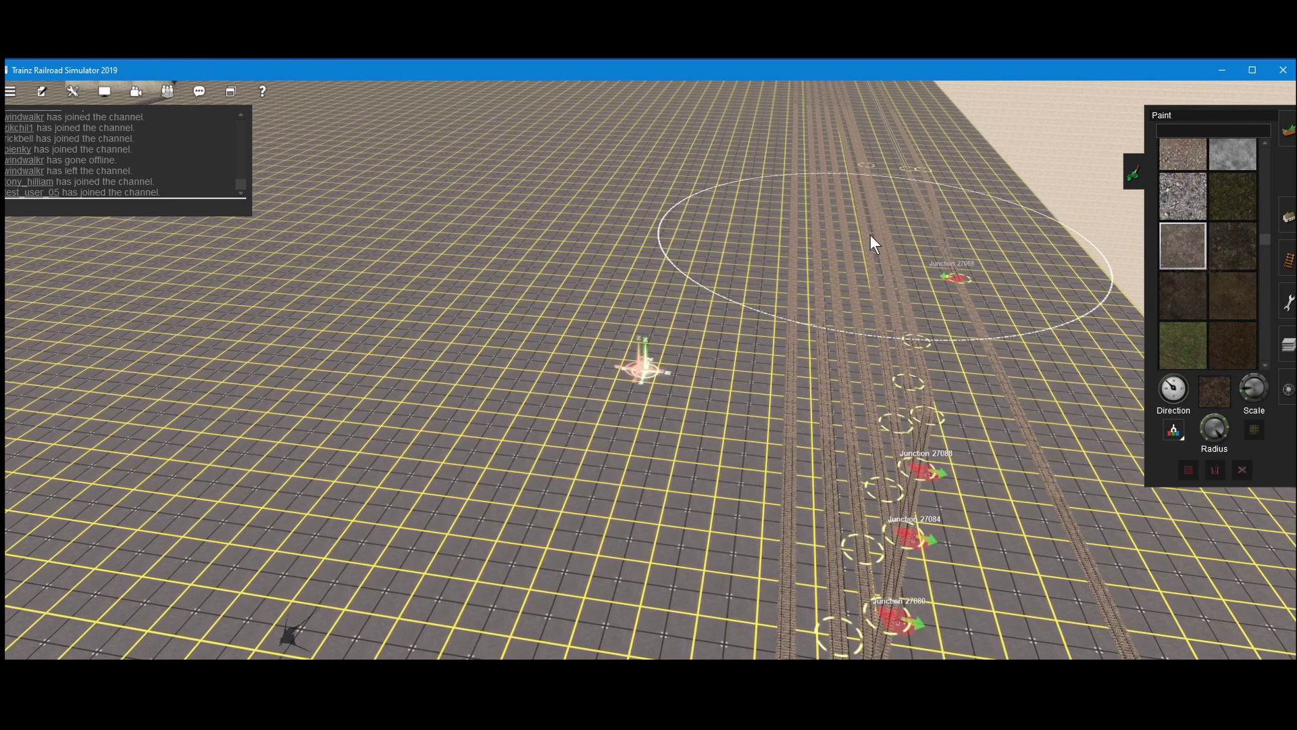
drag(871, 235, 875, 258)
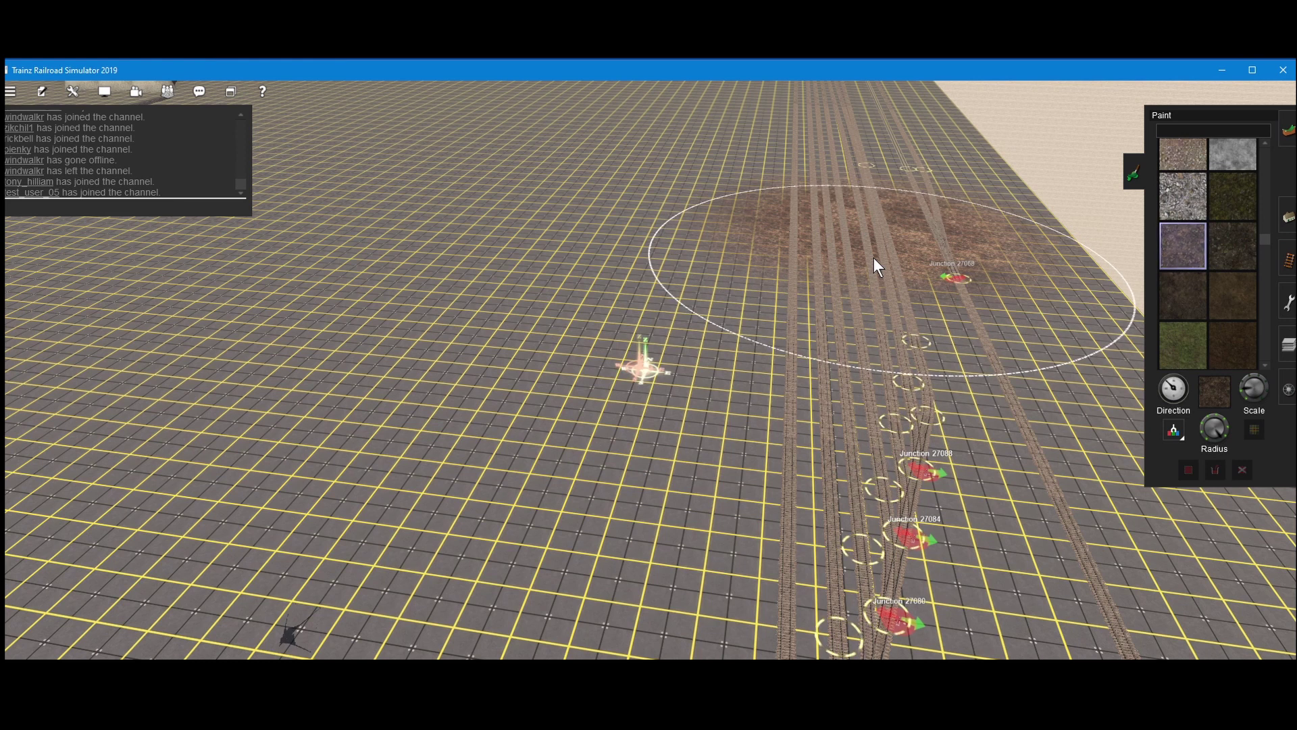
key(ctrl+z)
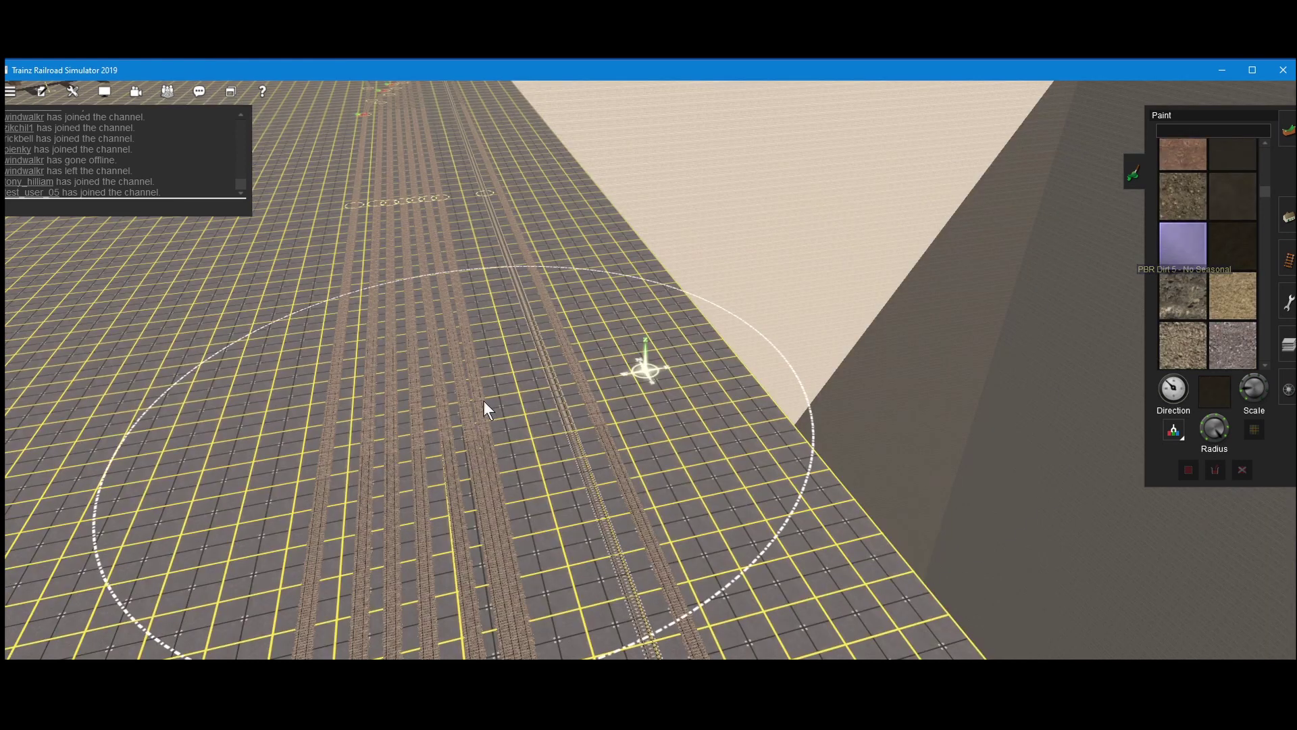
- Try the PBR Dirt 5 - No Seasonal and PBR Asphalt Damaged 1 - Seasonal textures around the yard tracks
drag(484, 400, 482, 396)
key(ctrl+z)
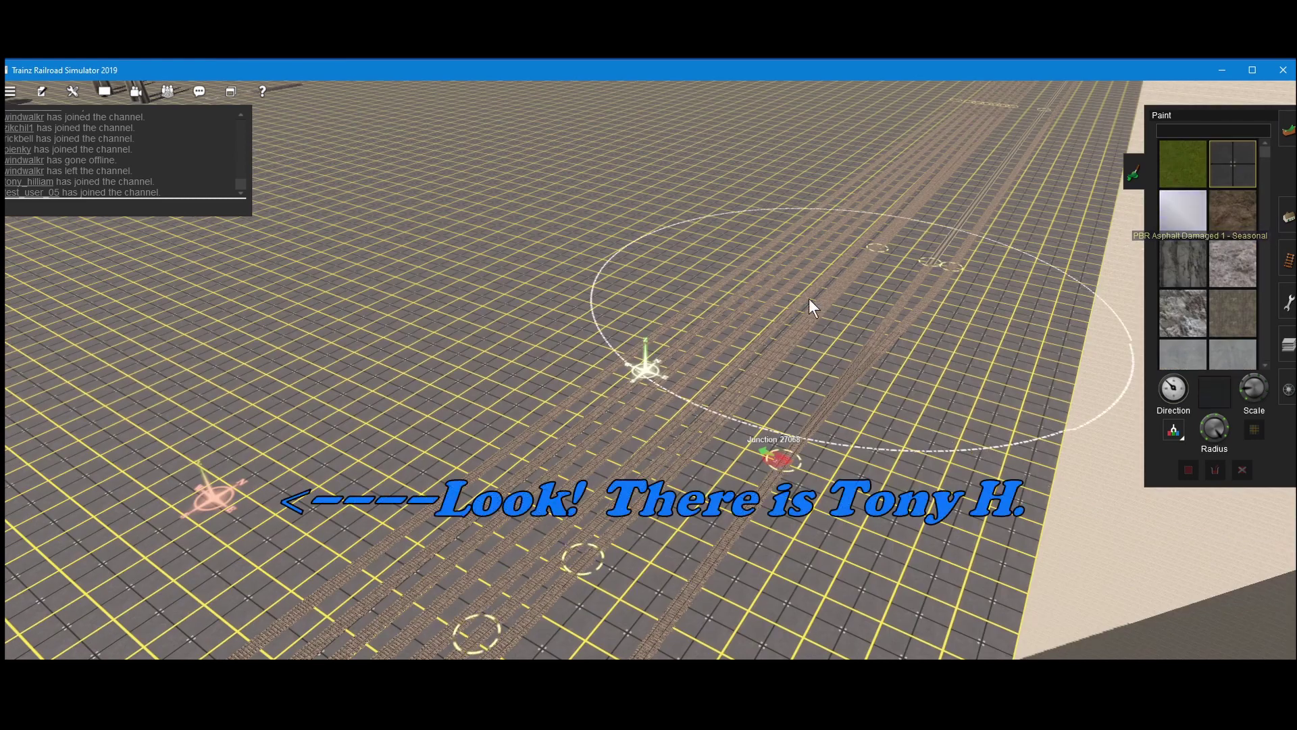
click(676, 427)
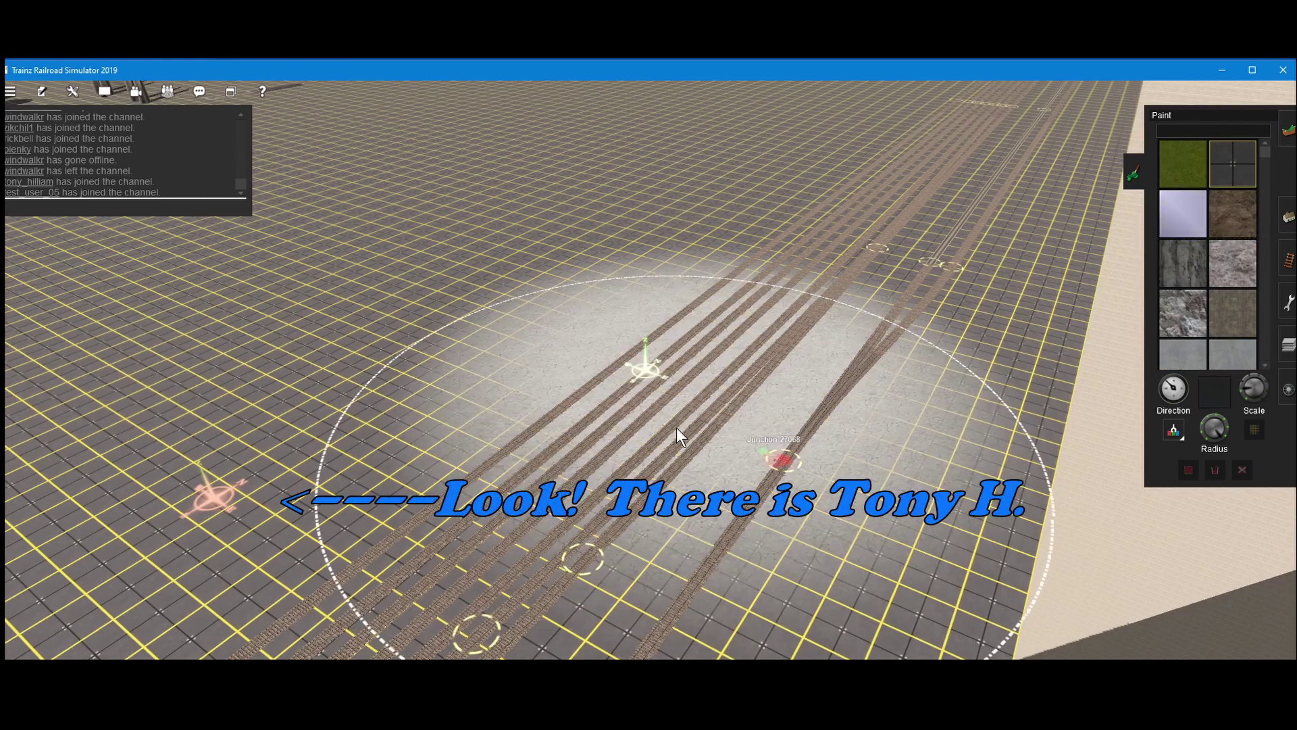
key(ctrl+z)
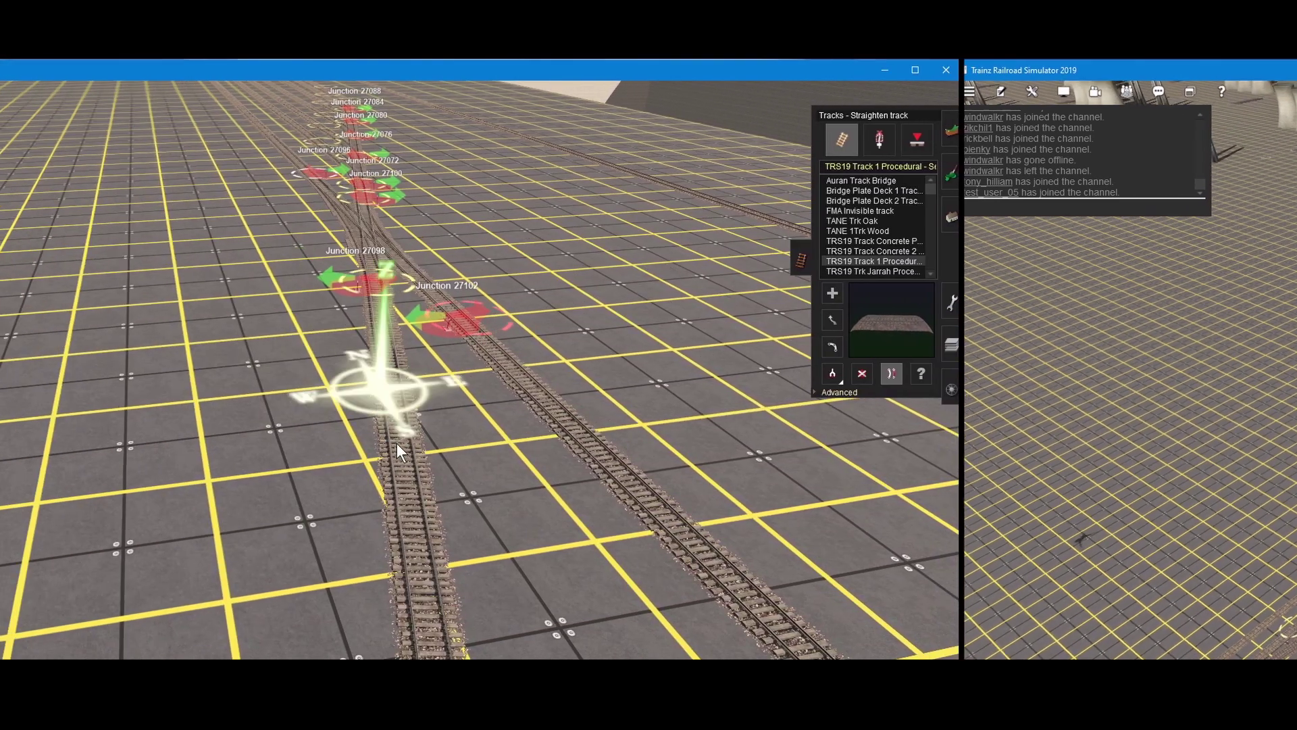
- Examine the yard throat's crossing tracks and junctions from several angles
right_click(317, 600)
right_click(360, 250)
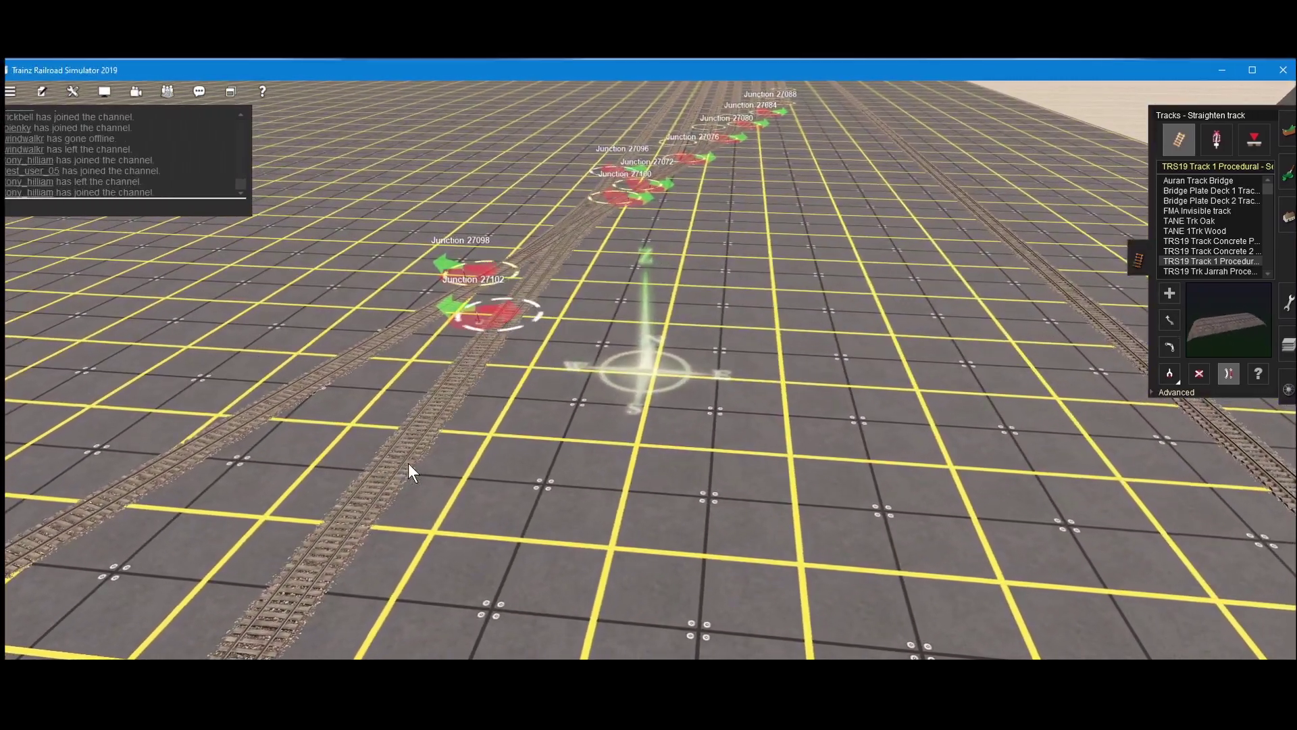
key(Down)
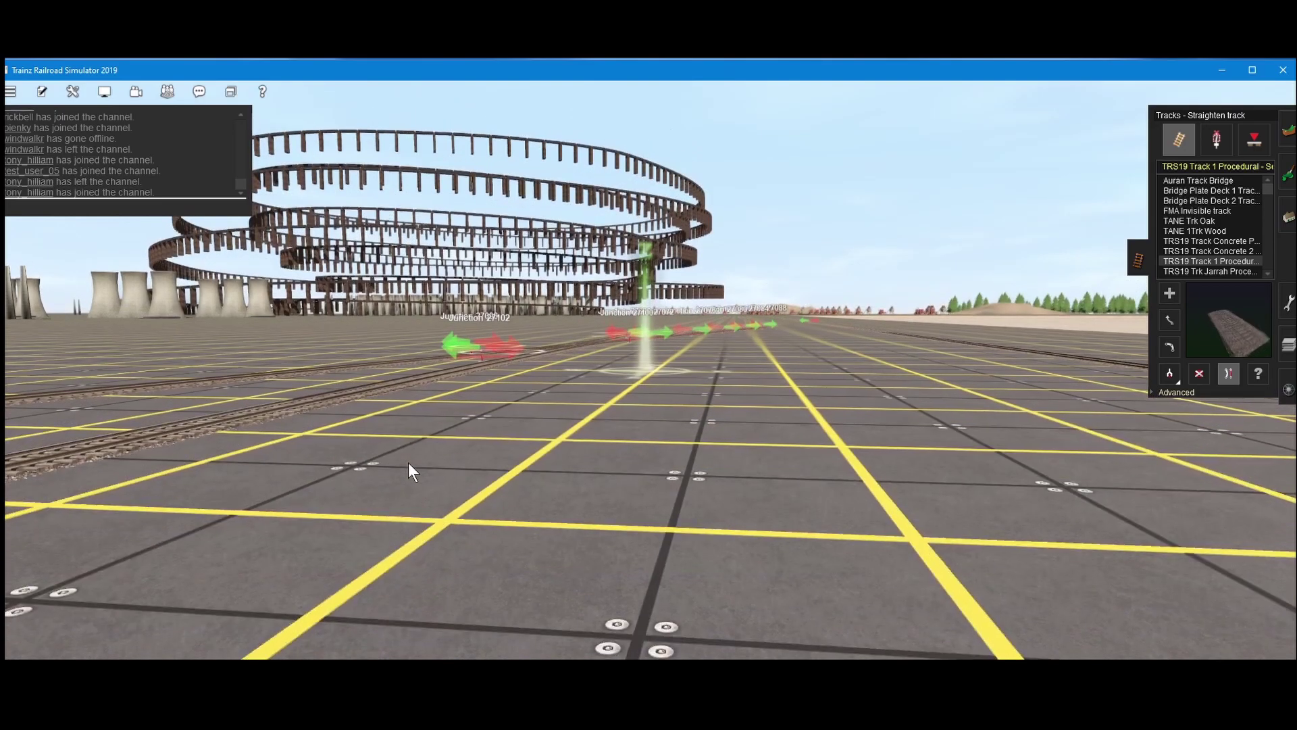
key(Up)
key(Left)
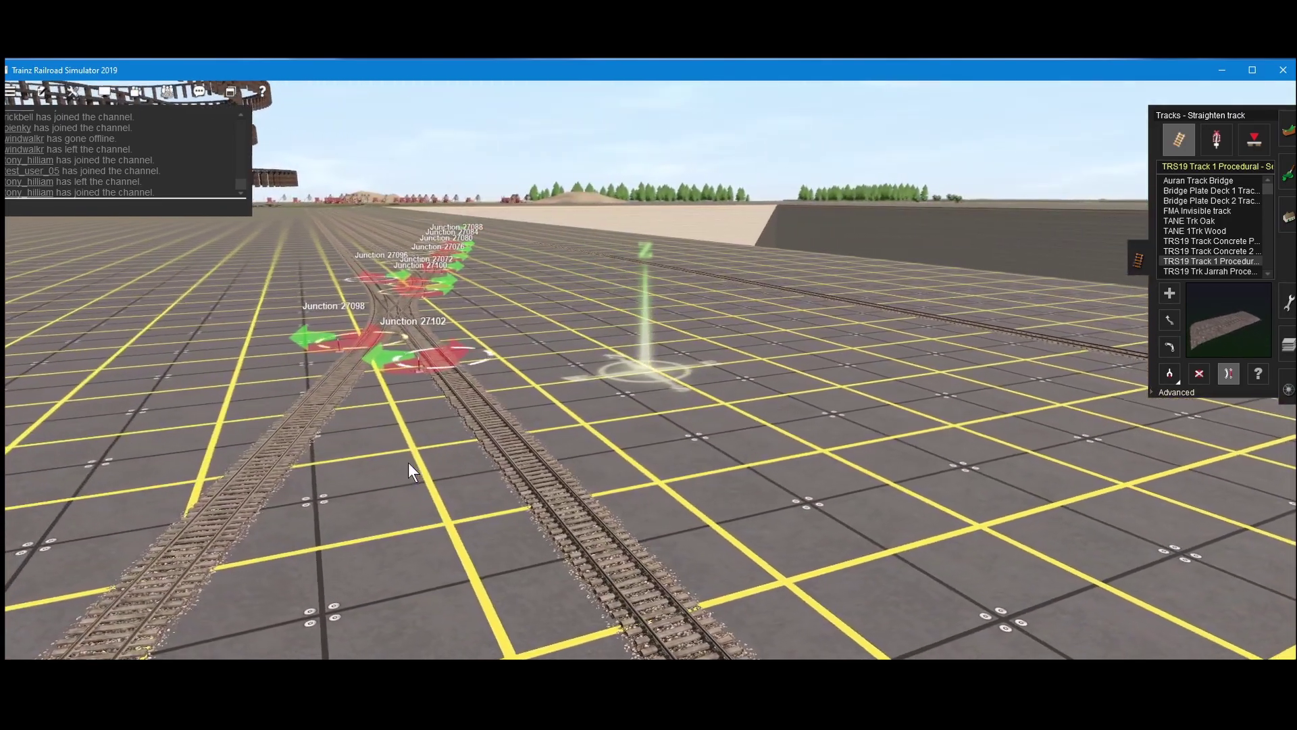
key(Right)
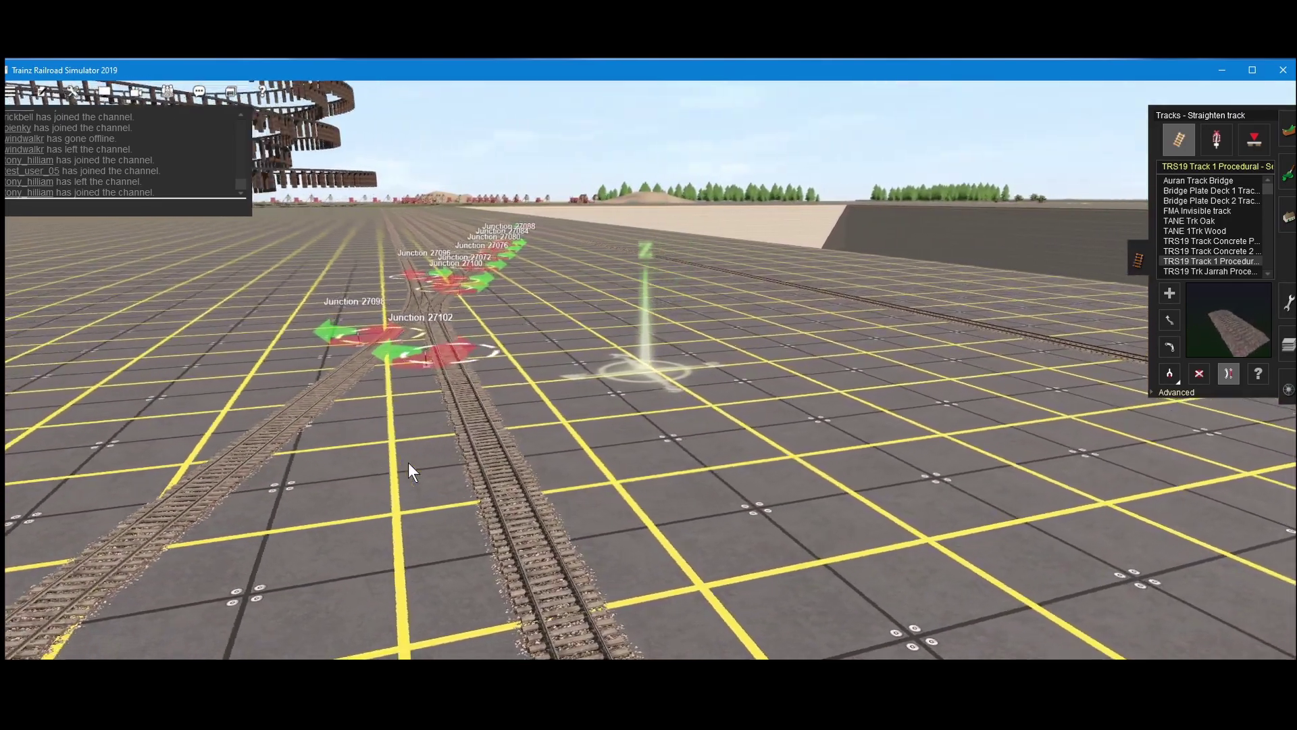
key(Down)
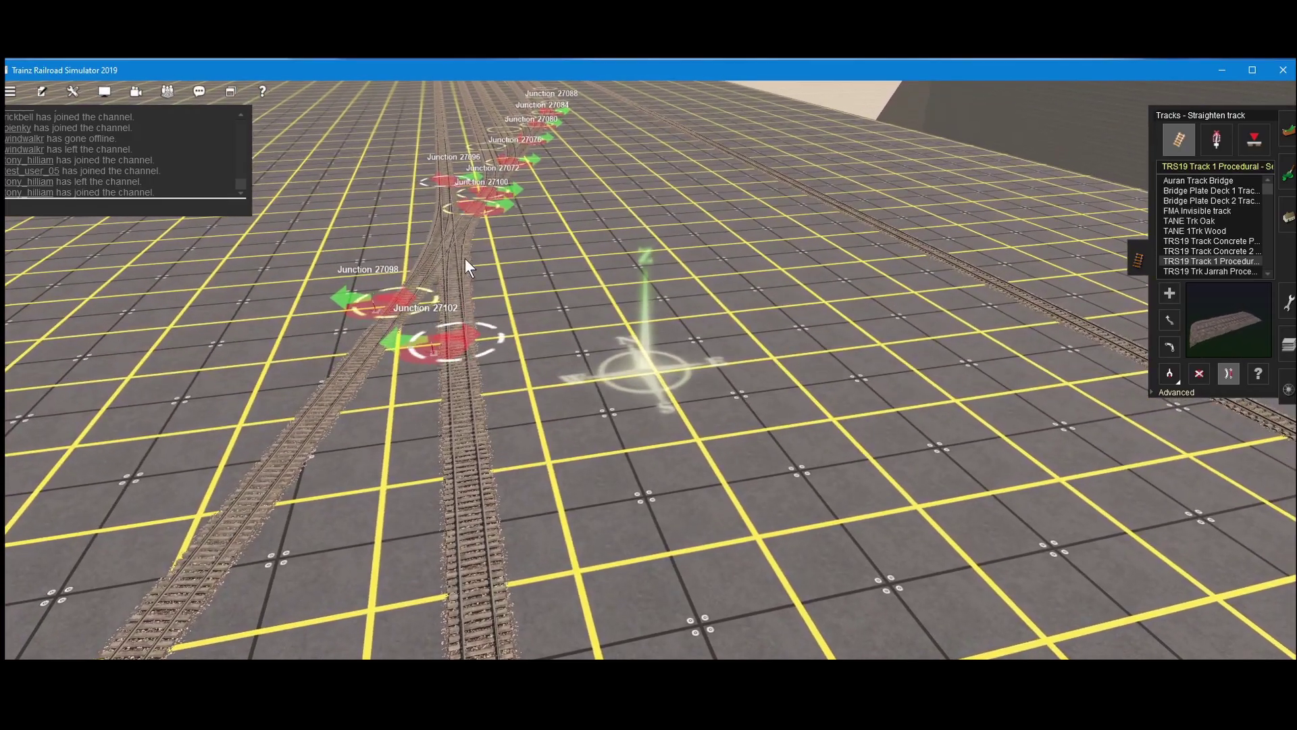
right_click(395, 218)
key(Right)
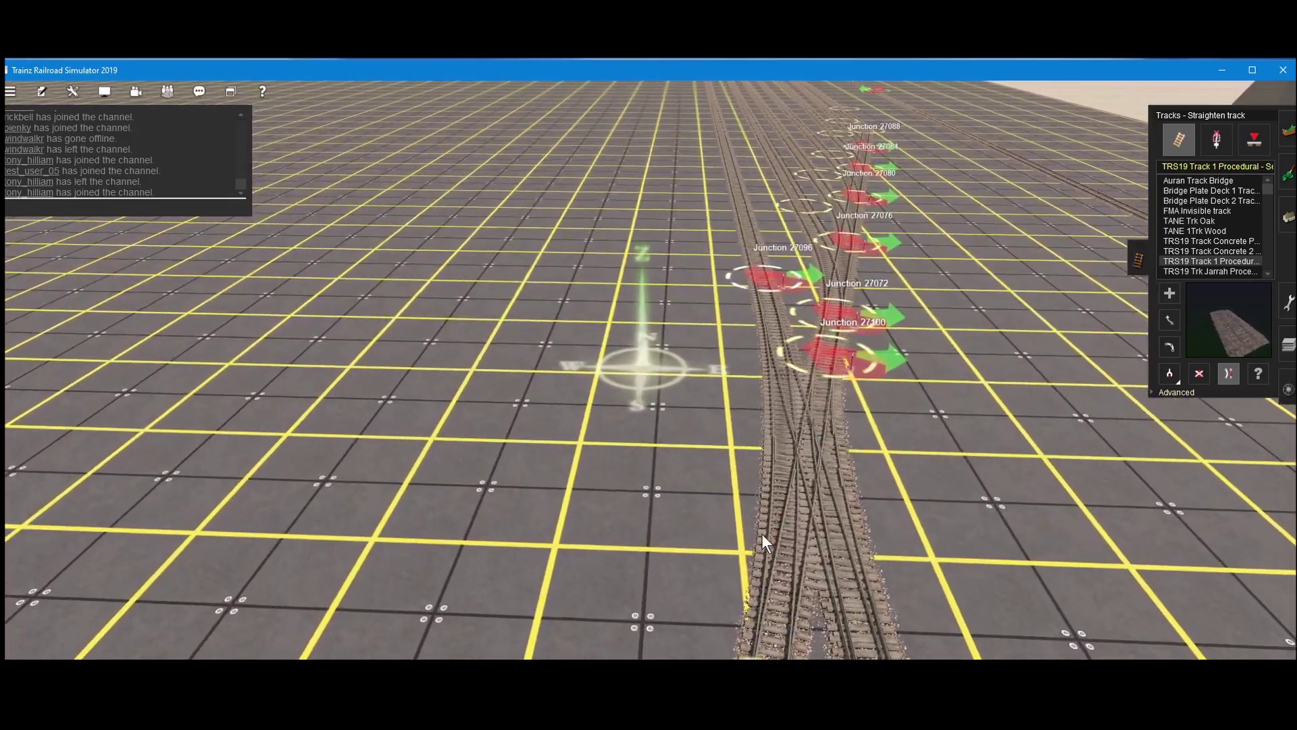
key(Up)
key(Right)
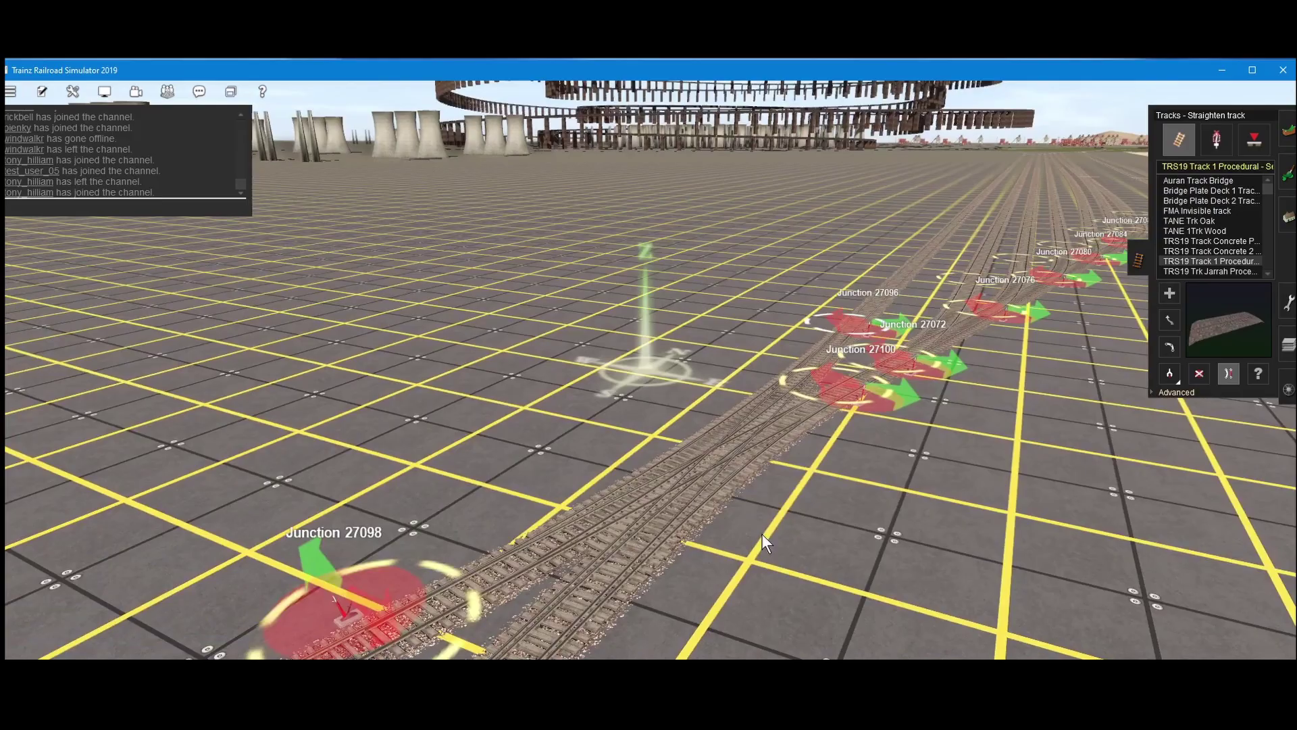
key(Right)
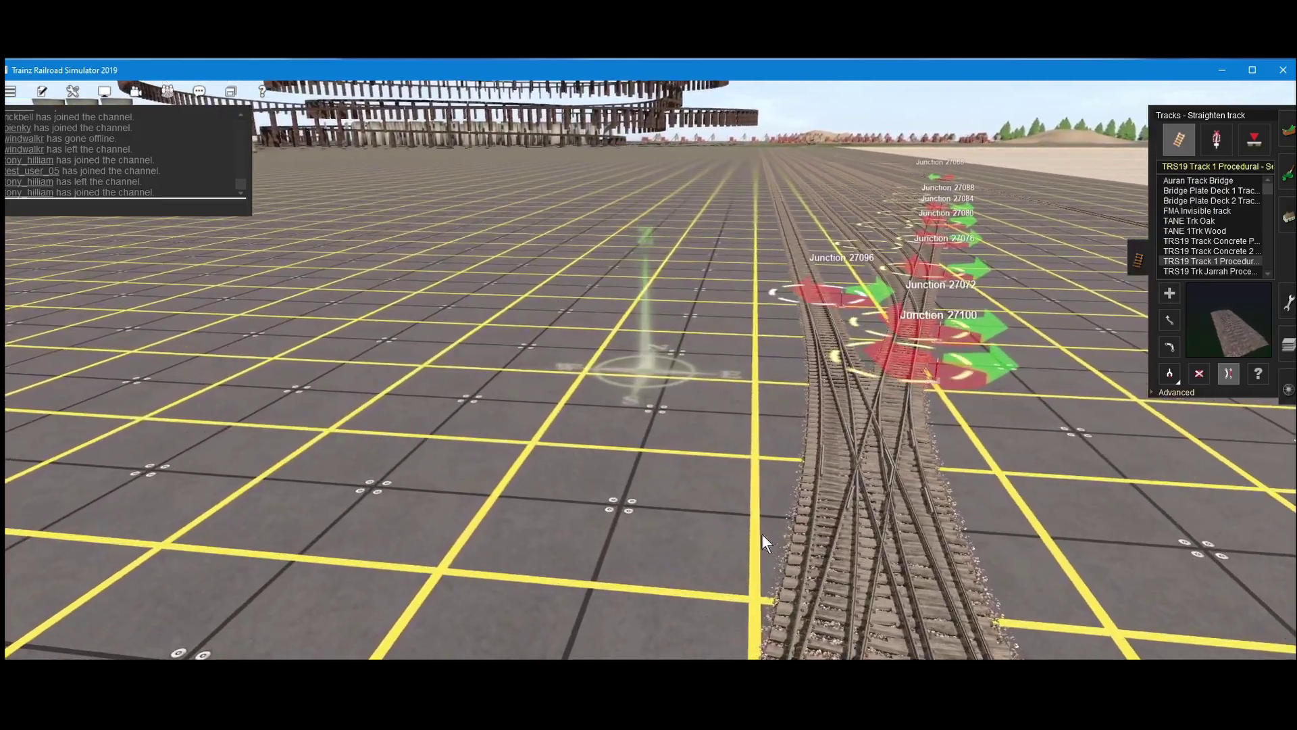
key(Left)
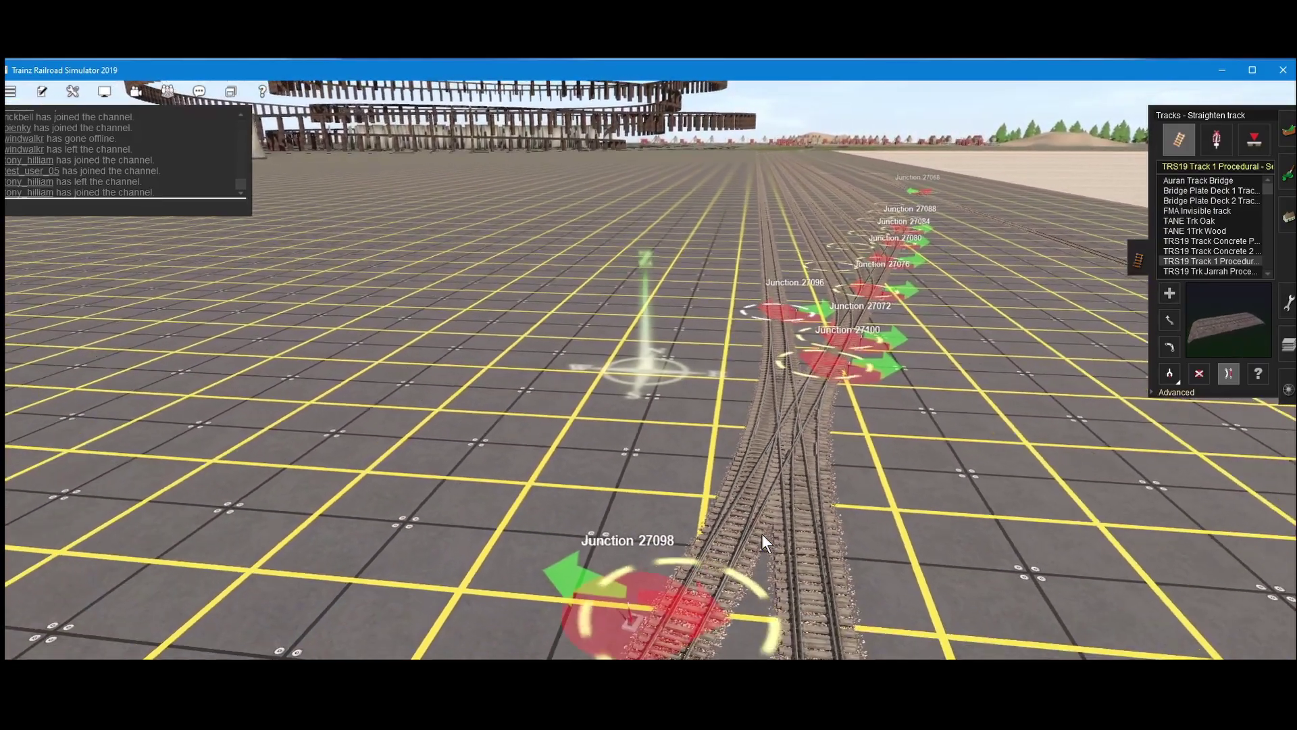
key(Left)
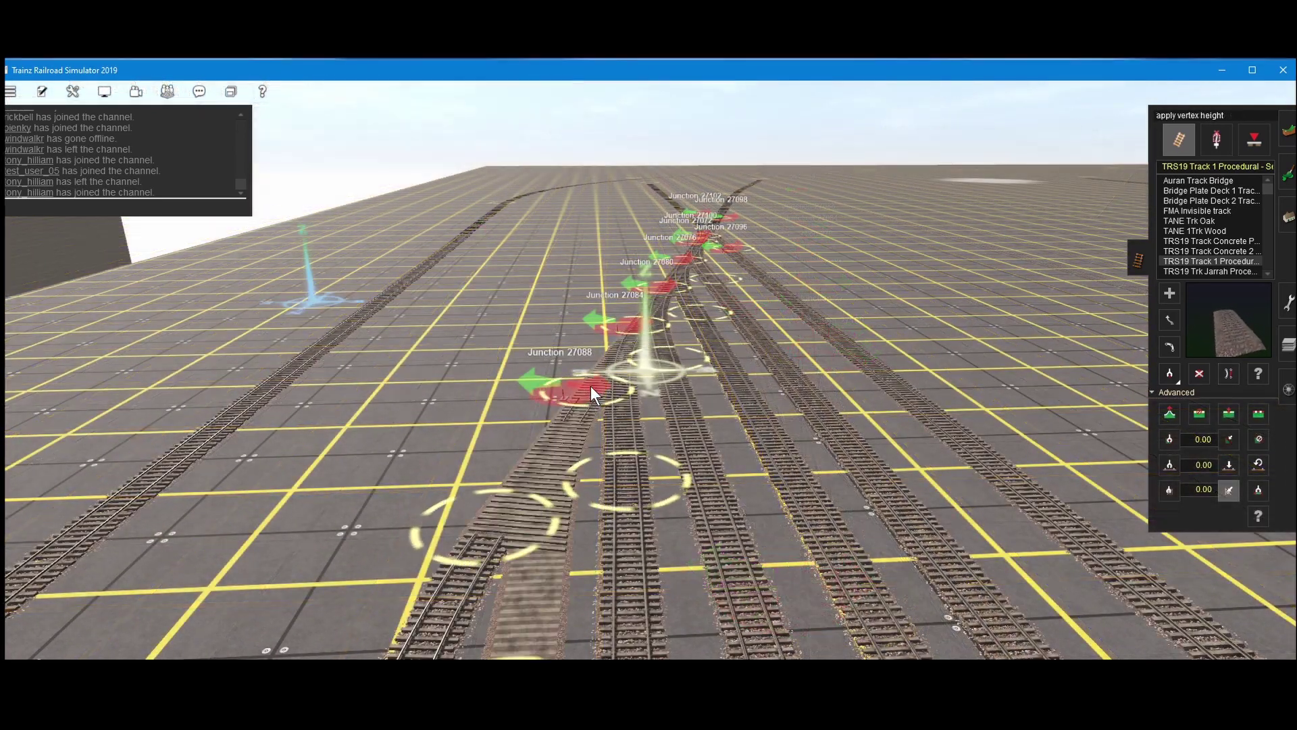
- Apply a vertex height of 0.00 to the outer yard track's spline point near Junction 27088
click(520, 532)
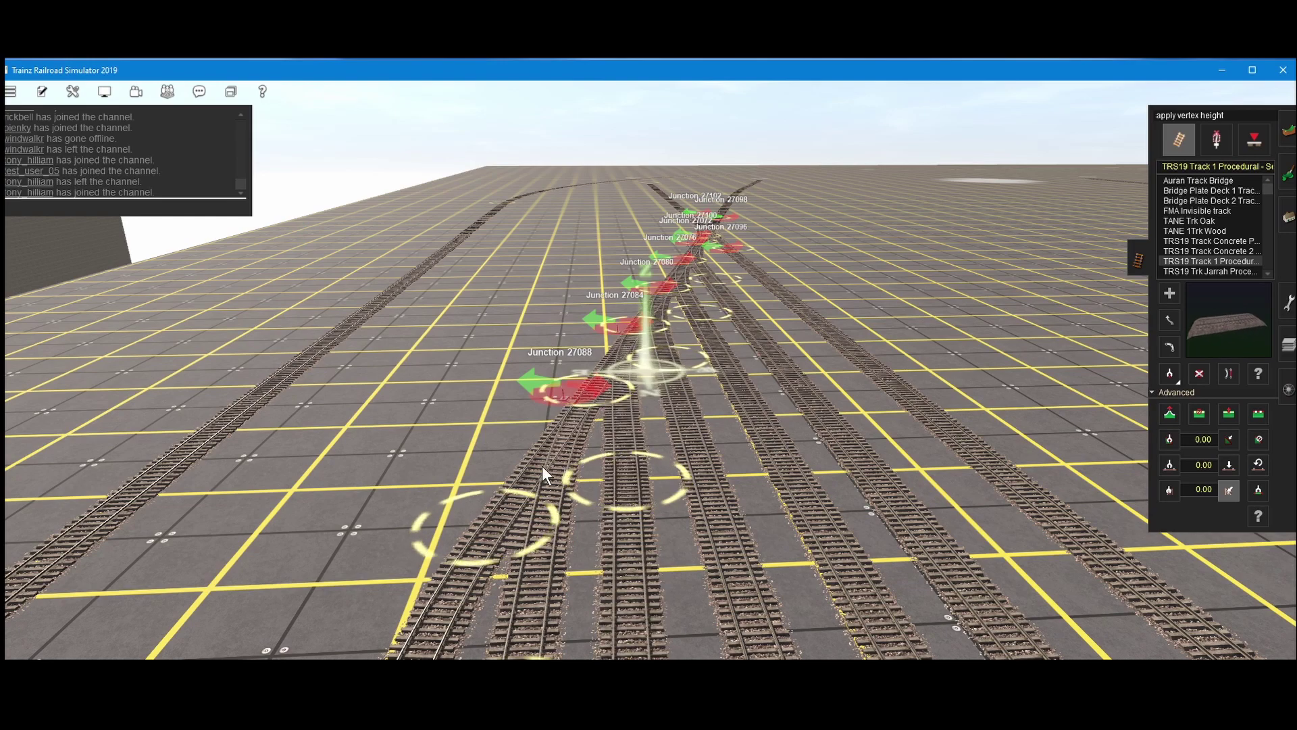
right_drag(543, 466, 553, 410)
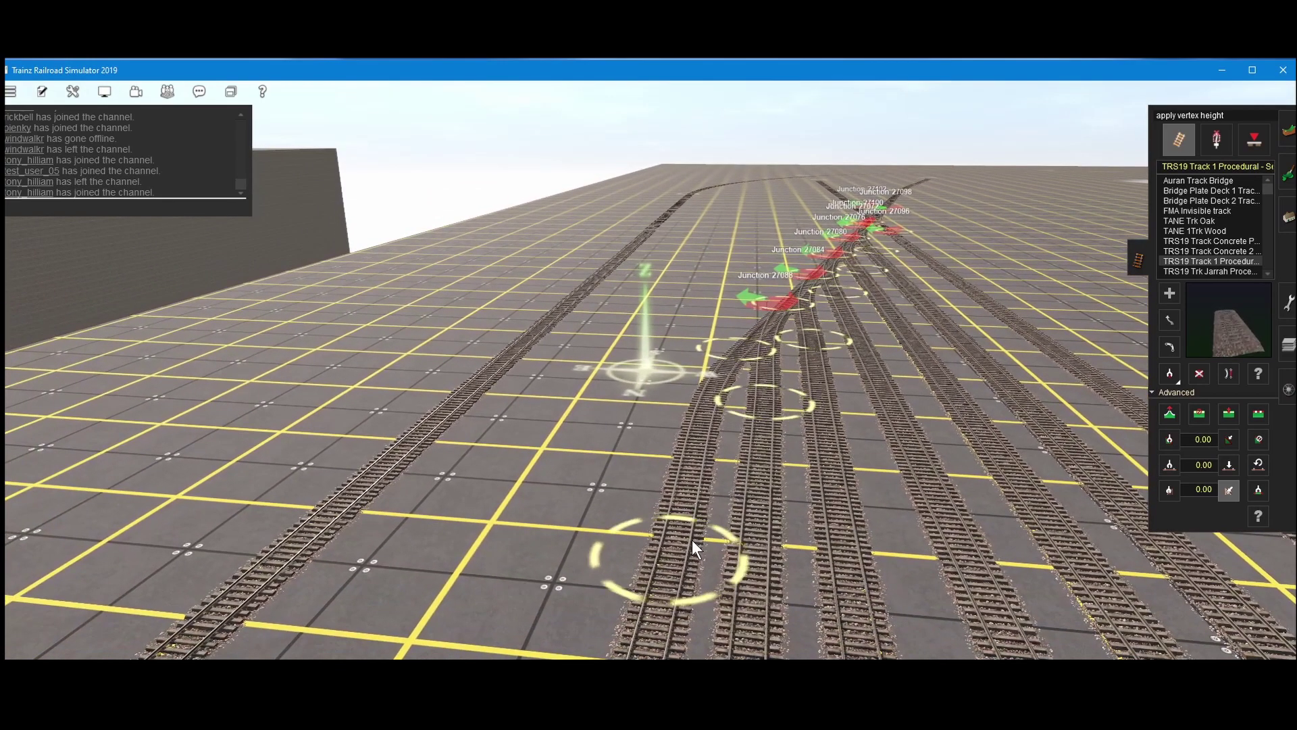
right_drag(668, 554, 717, 270)
right_drag(717, 271, 736, 196)
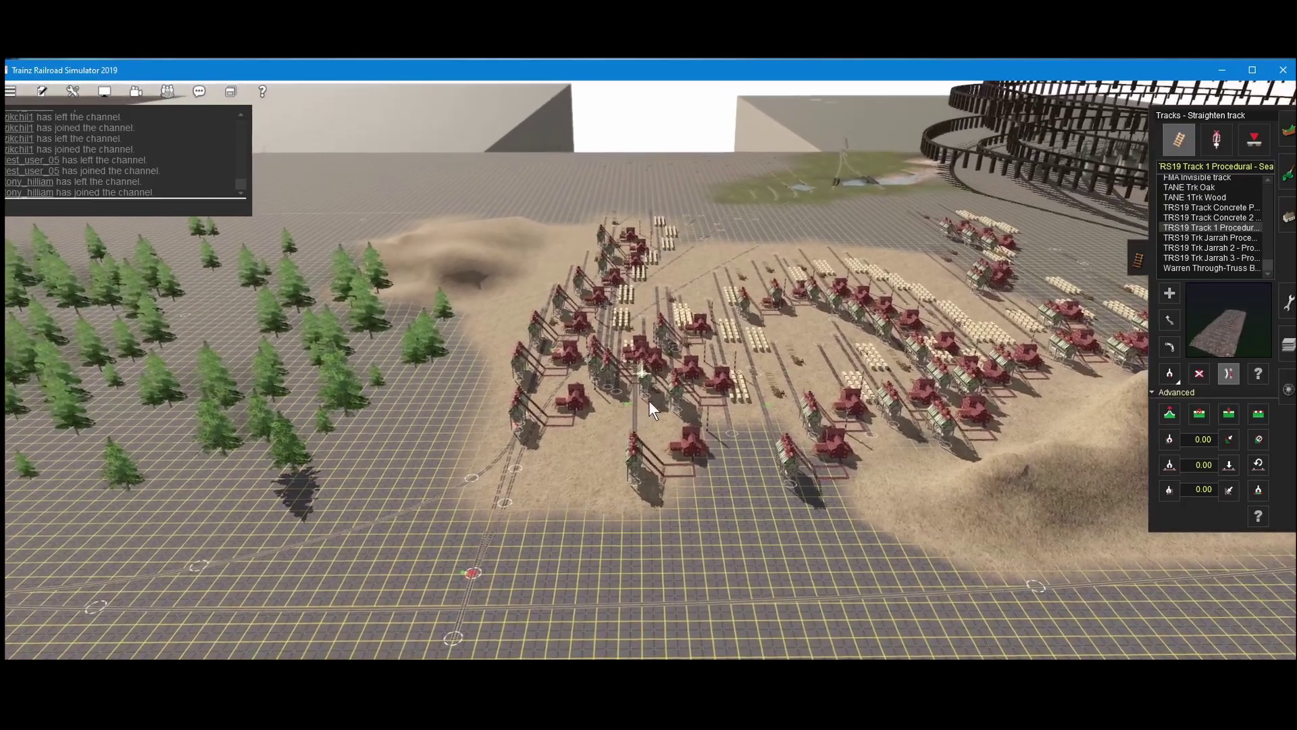
key(Left)
scroll(528, 427, up, 5)
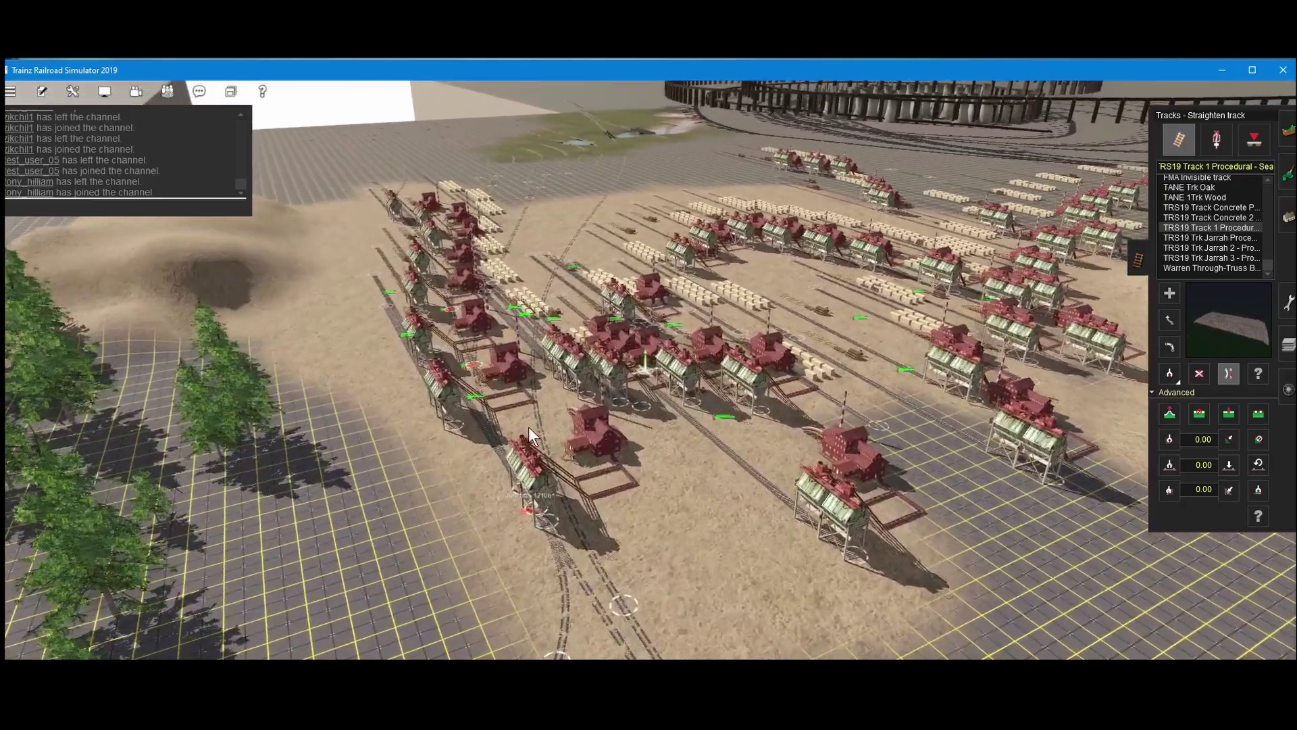
- Rotate the mine building at Junction 12106, then move it off the sand onto the gridded ground beside the yard
scroll(529, 427, up, 1)
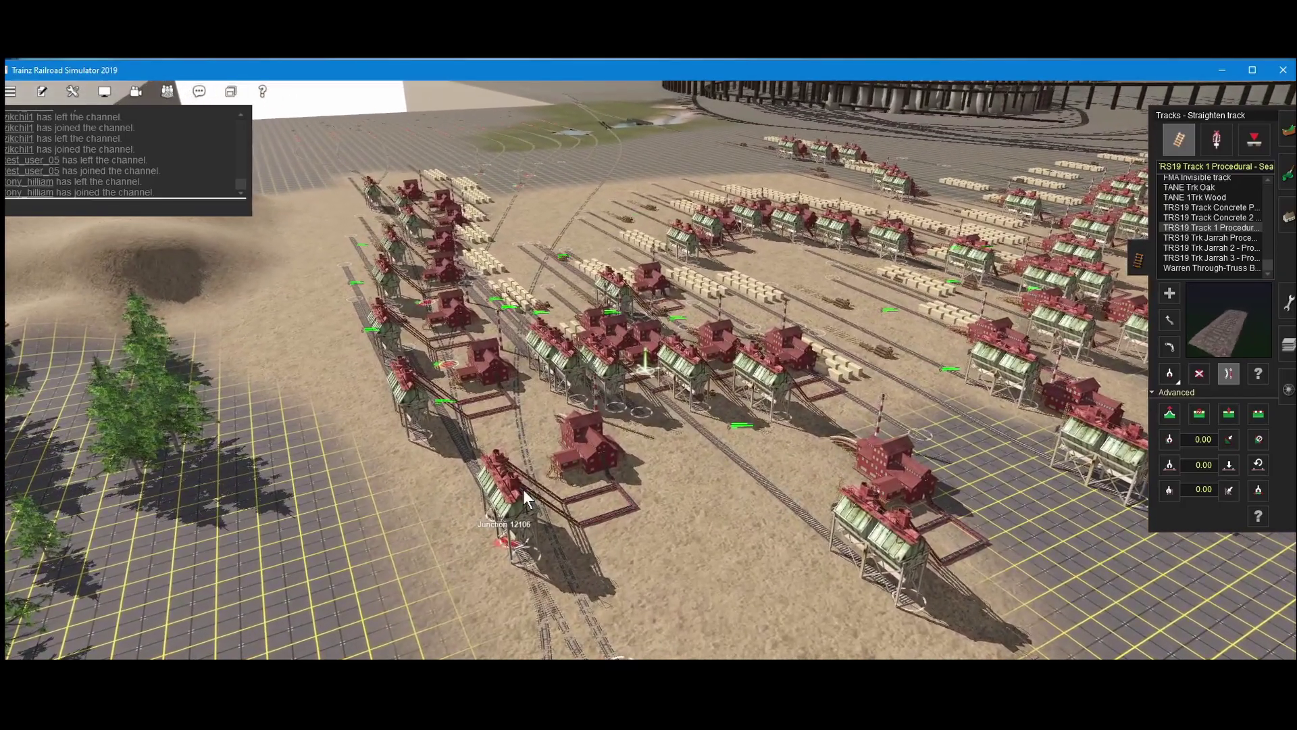
click(1288, 215)
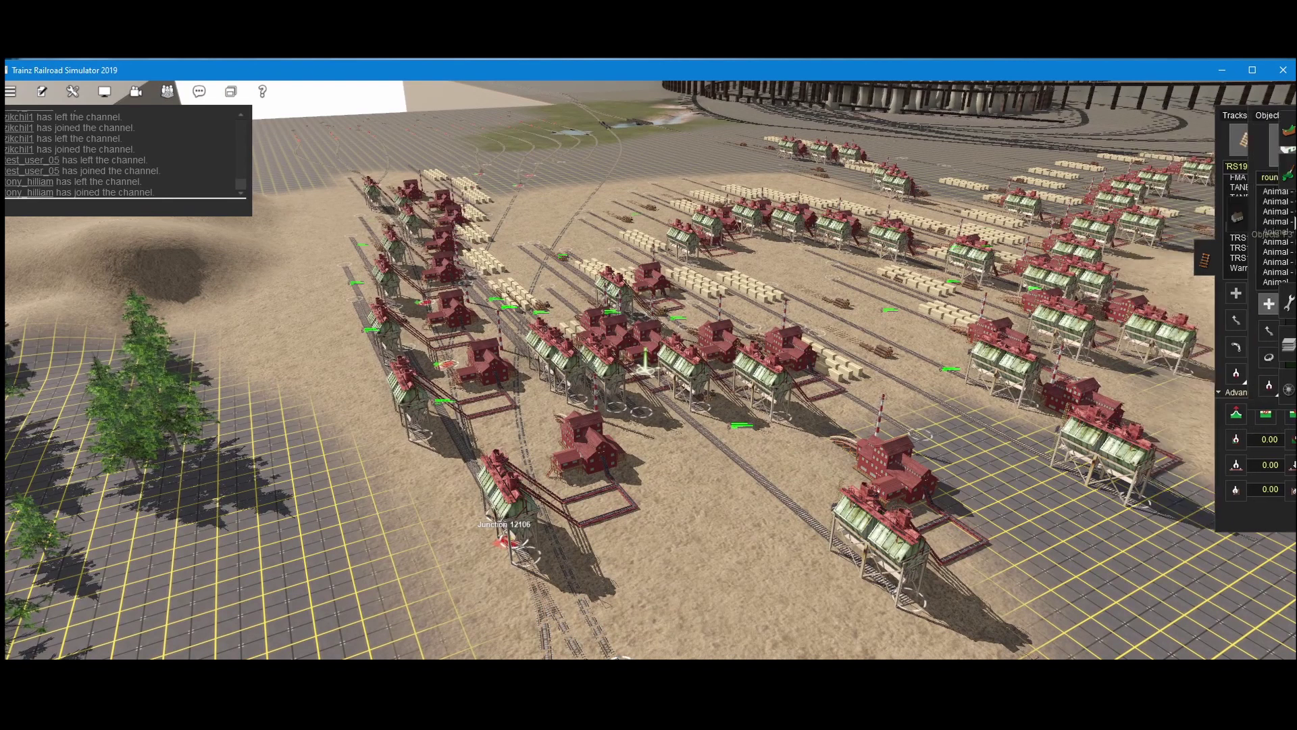
click(1169, 357)
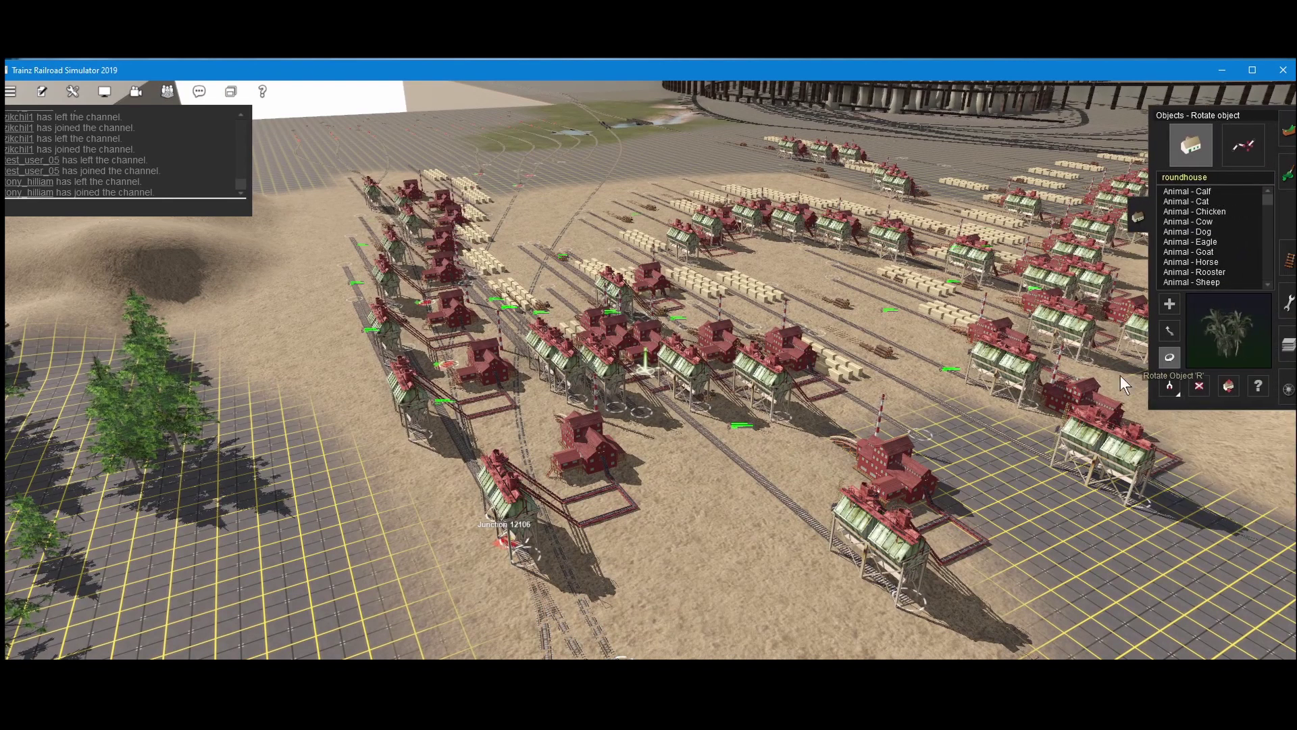
drag(524, 521, 502, 520)
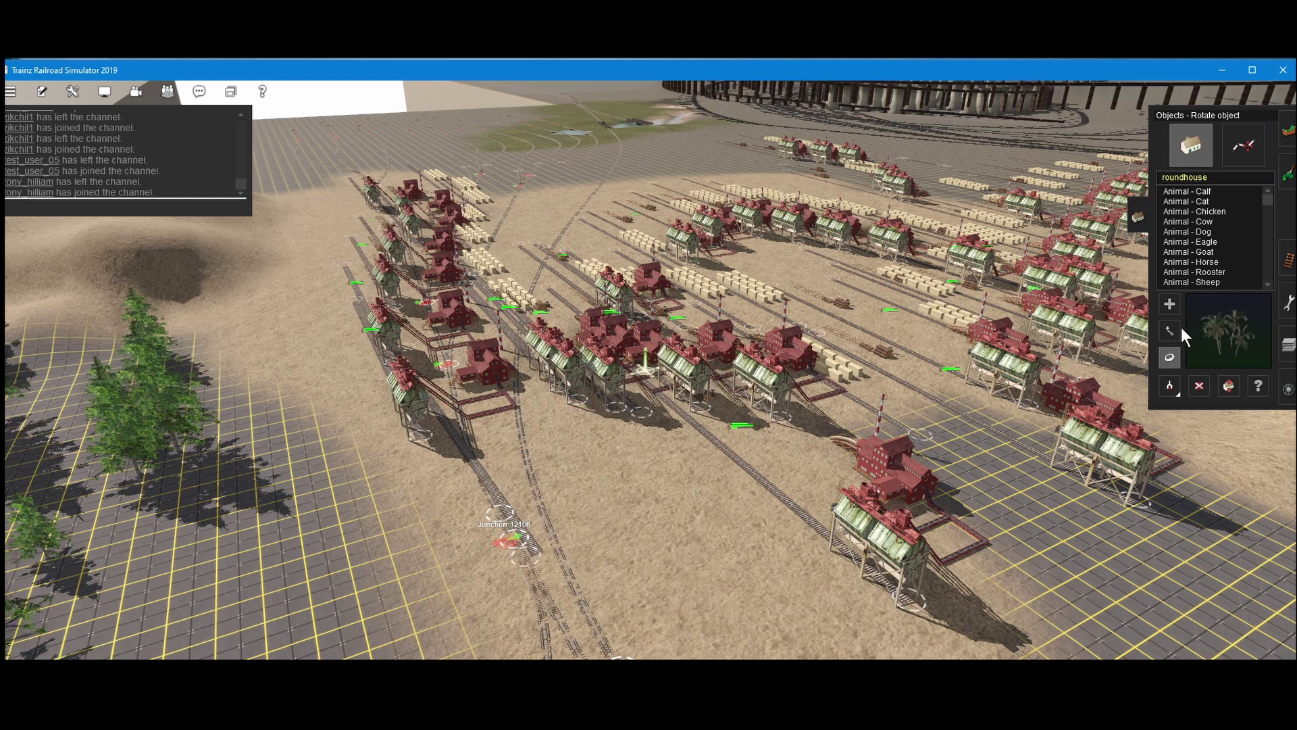
click(1167, 331)
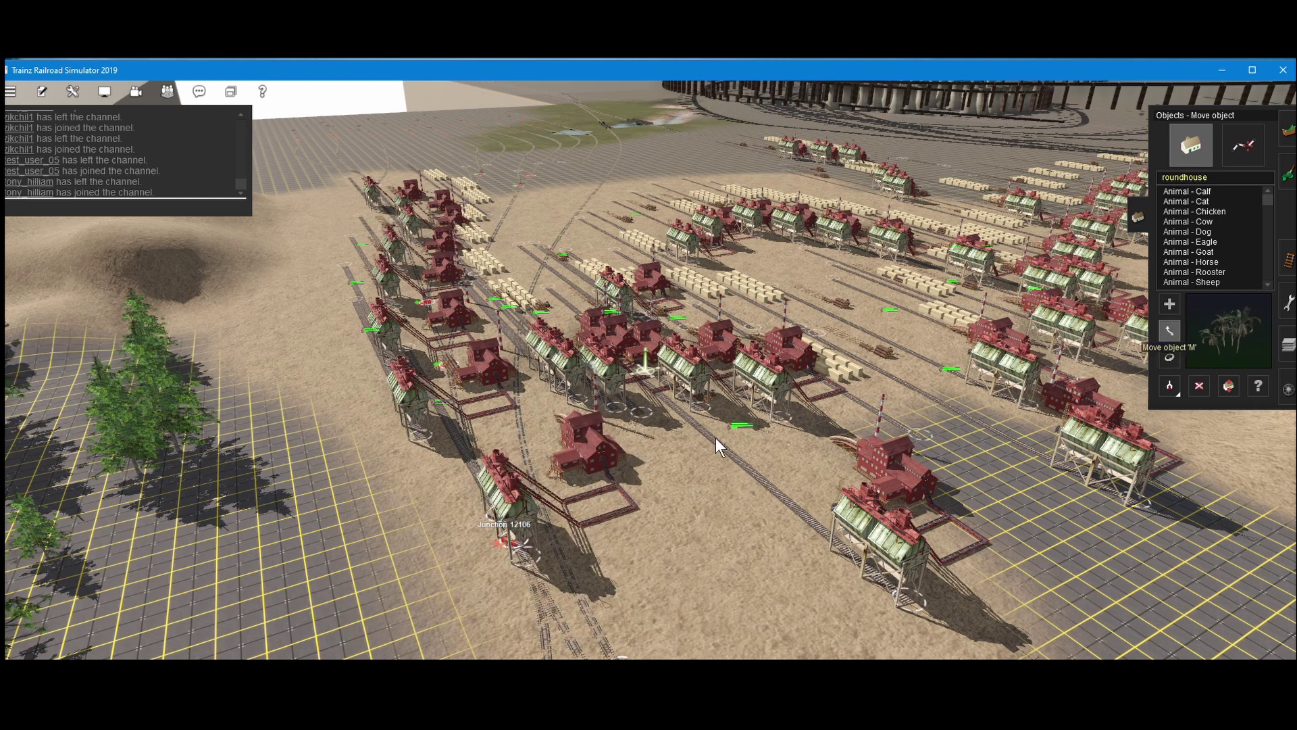
drag(510, 504, 252, 643)
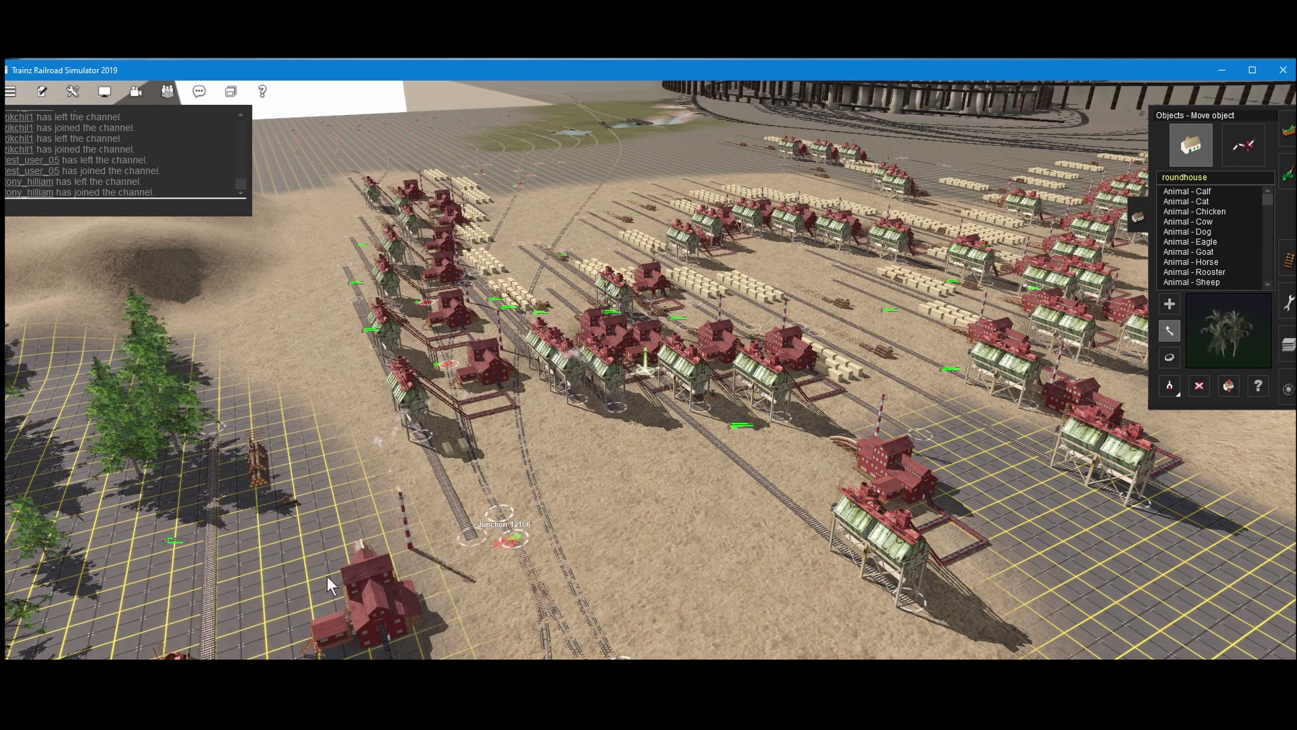
right_drag(354, 588, 517, 534)
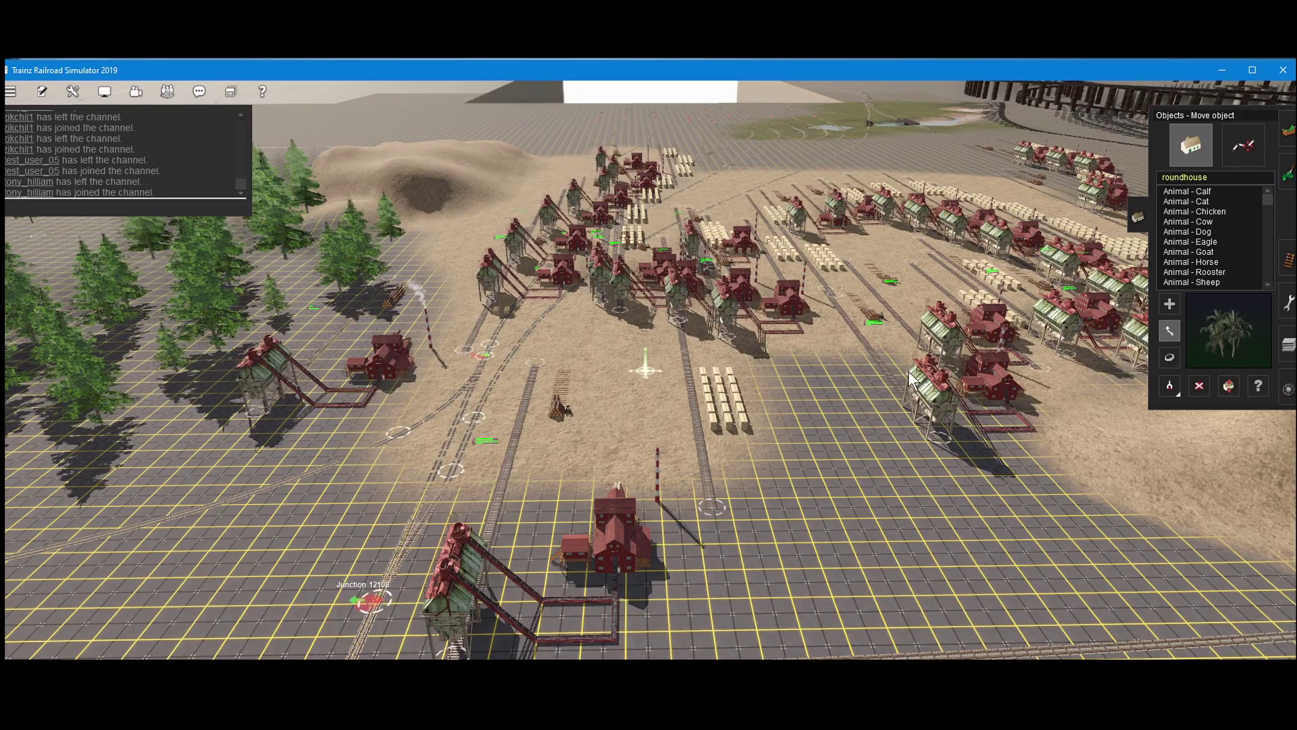
- Raise a long, uneven ridge of hills on the flat baseboards alongside the track with the Height up tool
right_drag(656, 228, 578, 385)
right_drag(578, 385, 567, 423)
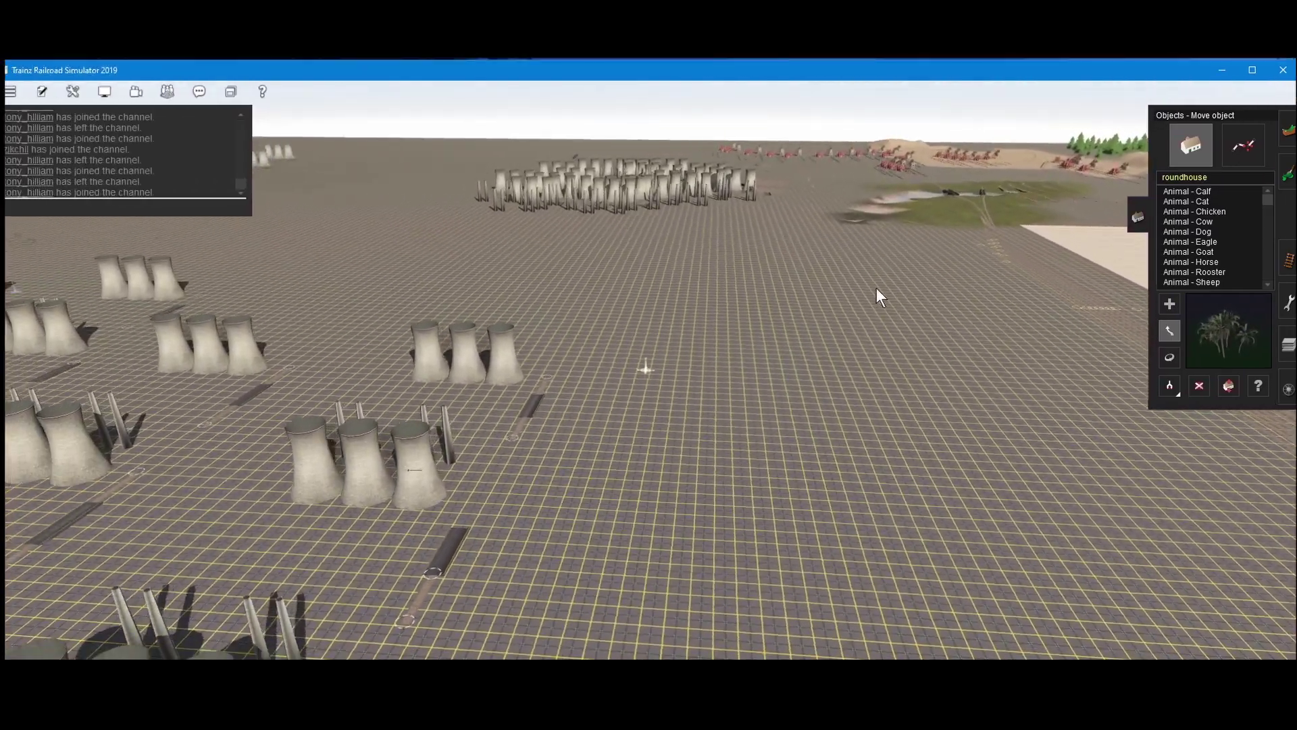
right_drag(879, 292, 309, 233)
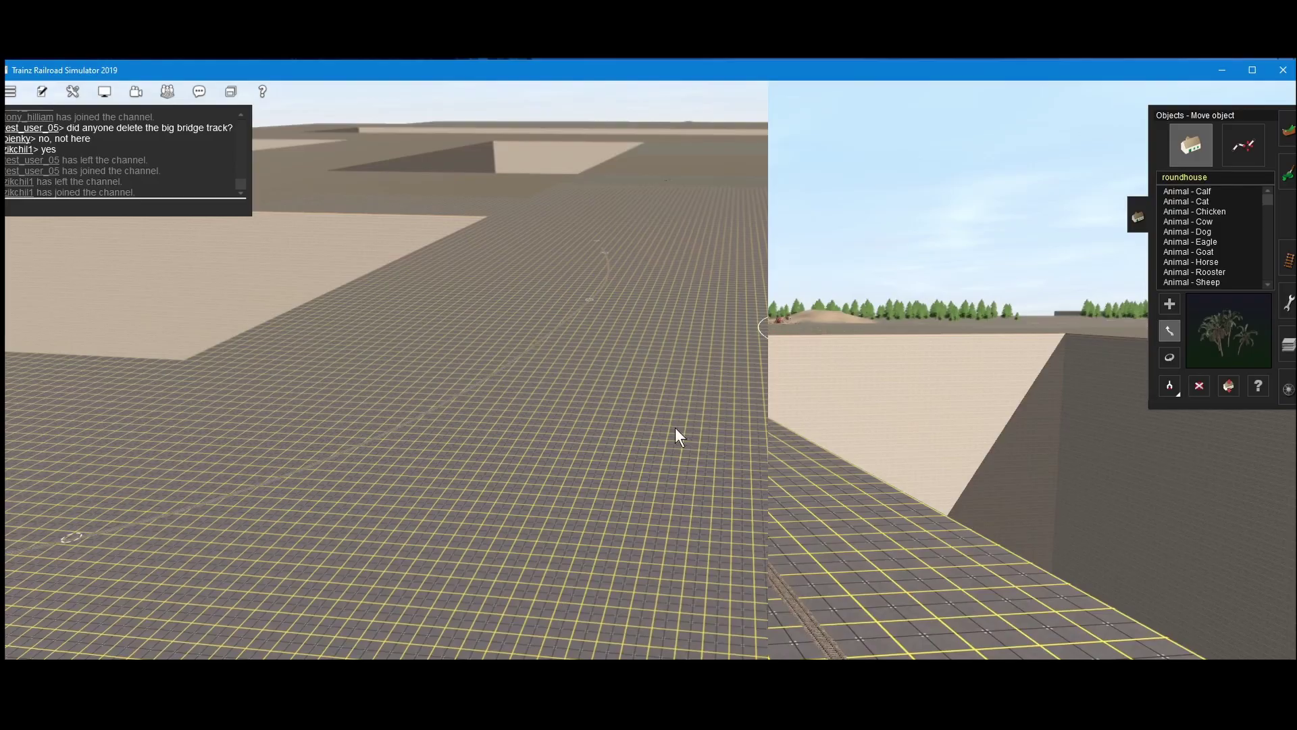
key(Left)
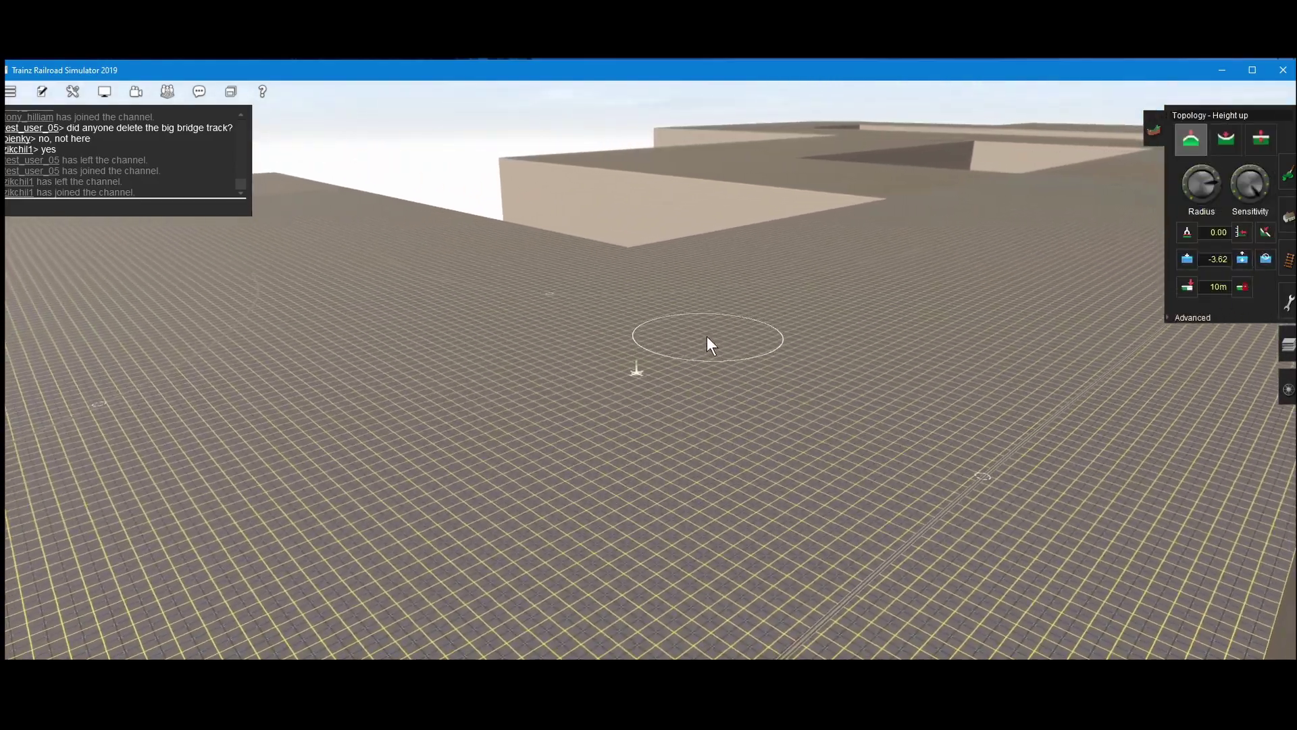
key(Left)
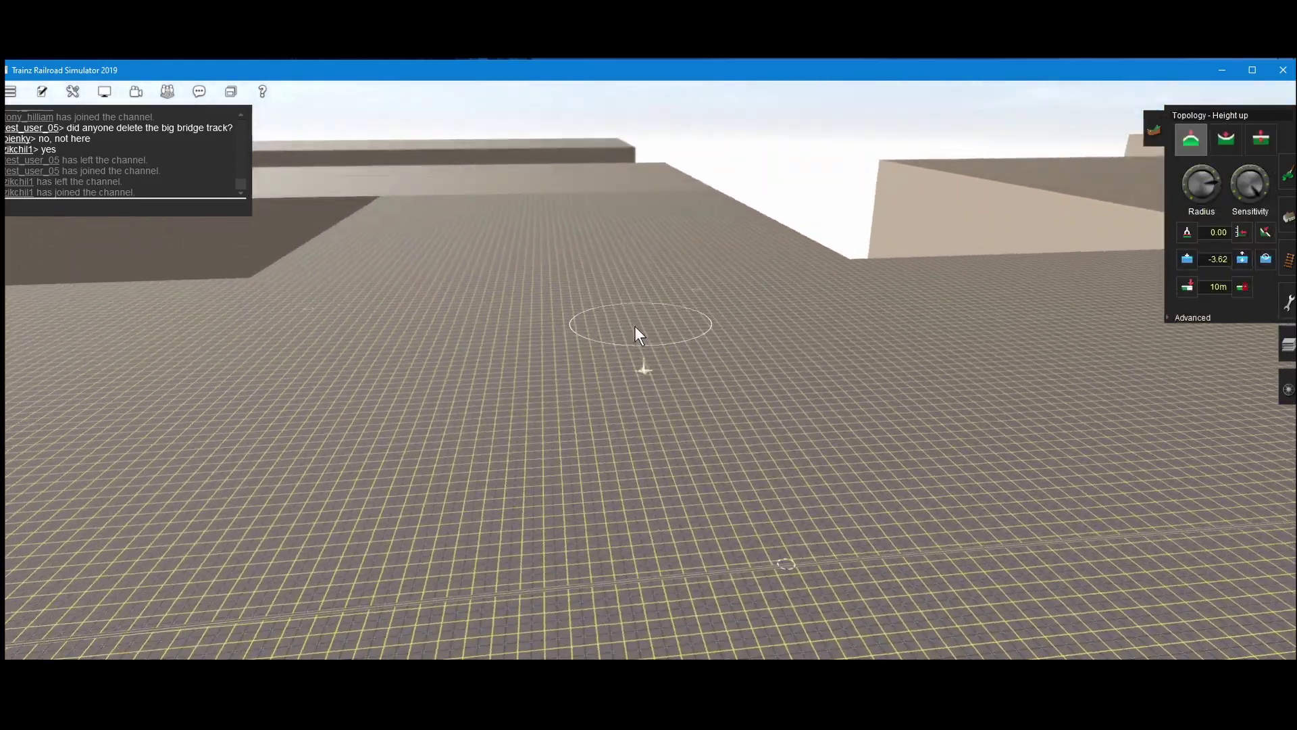
mouse_move(404, 296)
mouse_down()
mouse_move(595, 343)
mouse_move(692, 399)
mouse_move(461, 325)
mouse_move(330, 309)
mouse_up()
right_click(329, 309)
key(Left)
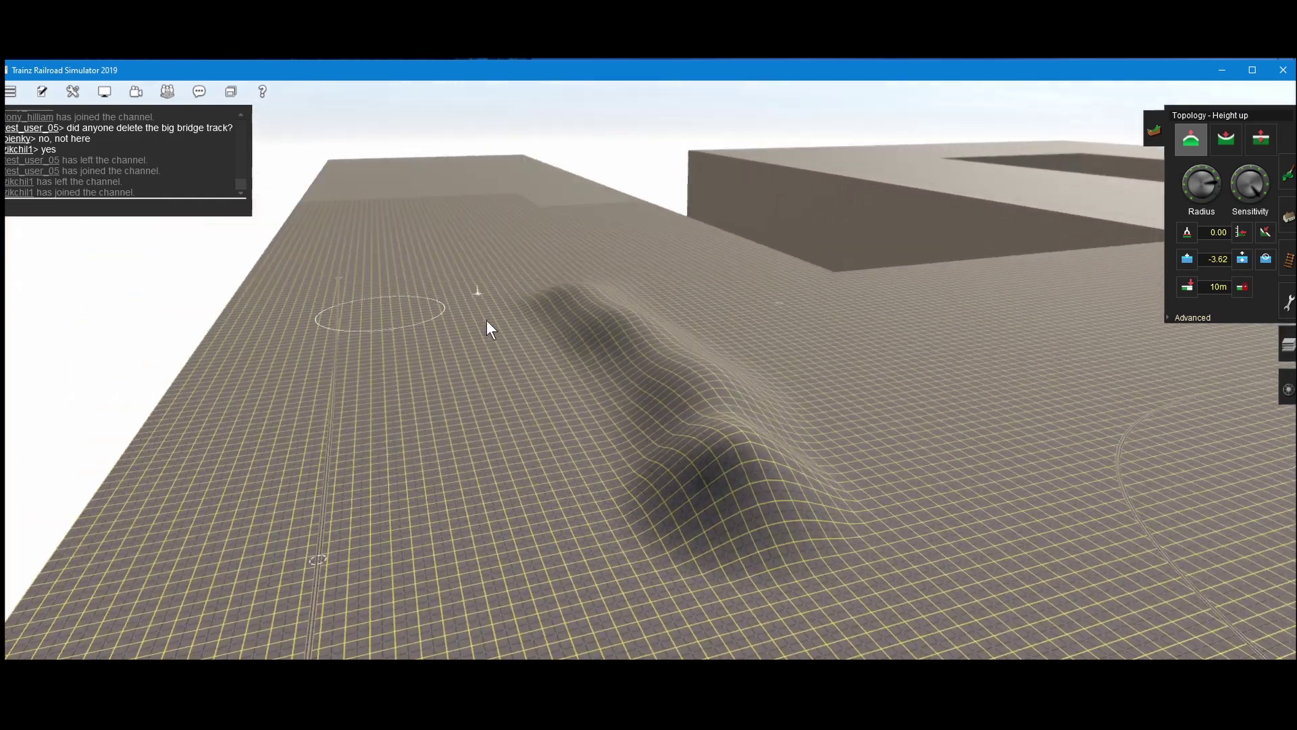
drag(712, 425, 680, 239)
mouse_move(719, 388)
mouse_down()
mouse_move(721, 486)
mouse_move(671, 340)
mouse_move(608, 292)
mouse_move(625, 316)
mouse_move(580, 326)
mouse_move(603, 140)
mouse_move(626, 380)
mouse_move(642, 295)
mouse_up()
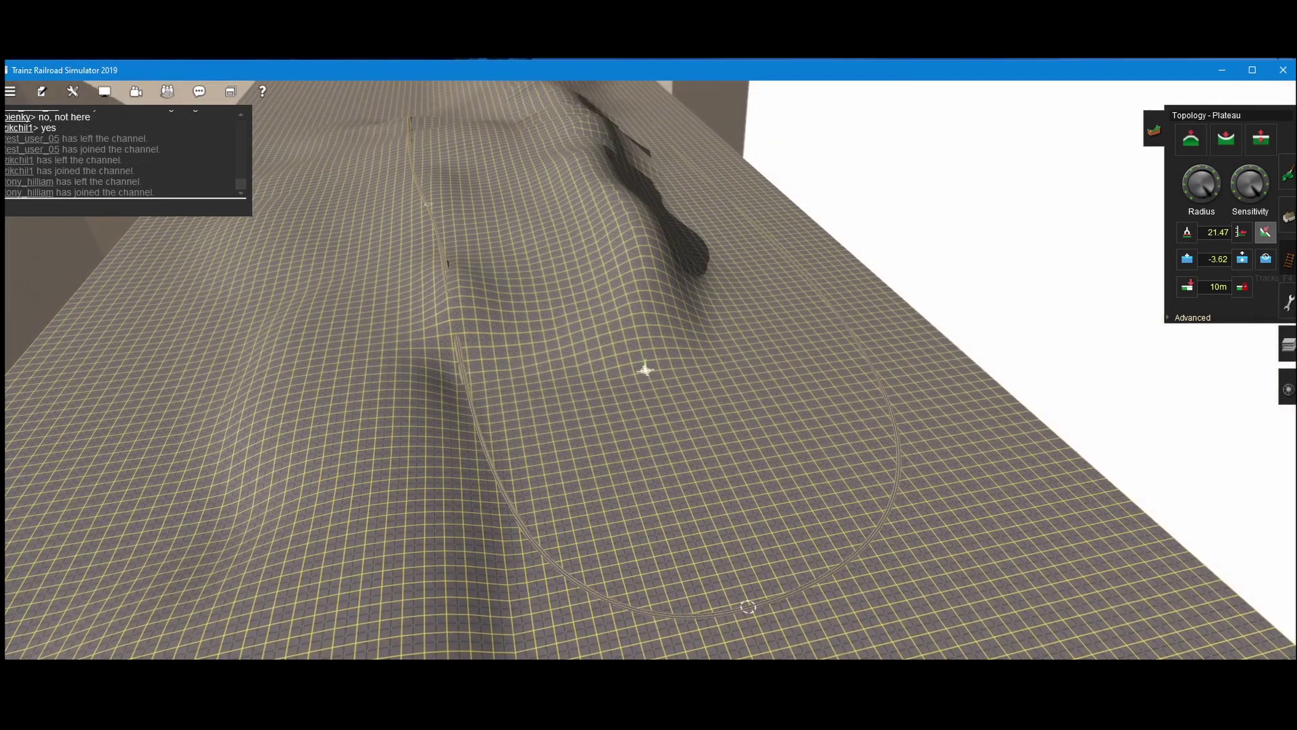
- Apply a vertex height of 0.00 to successive spline points of the track that follows the raised hills
click(1289, 259)
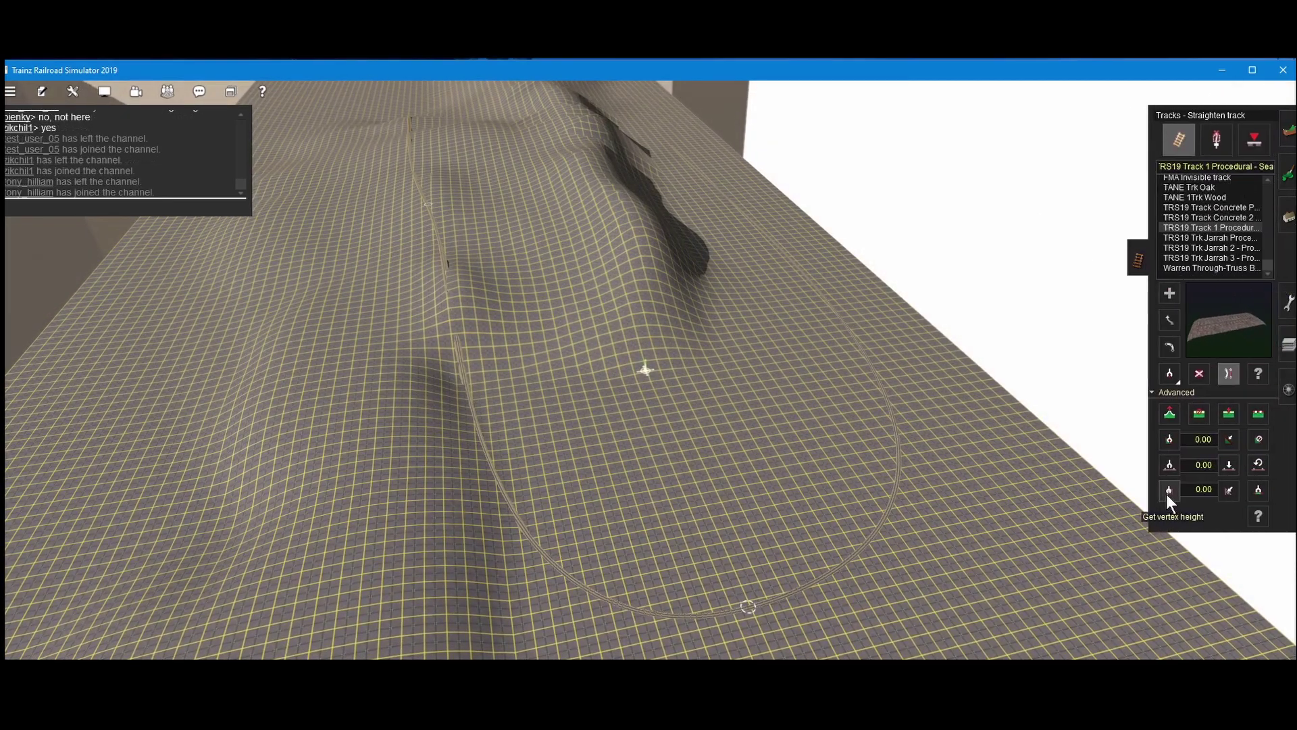
click(1169, 492)
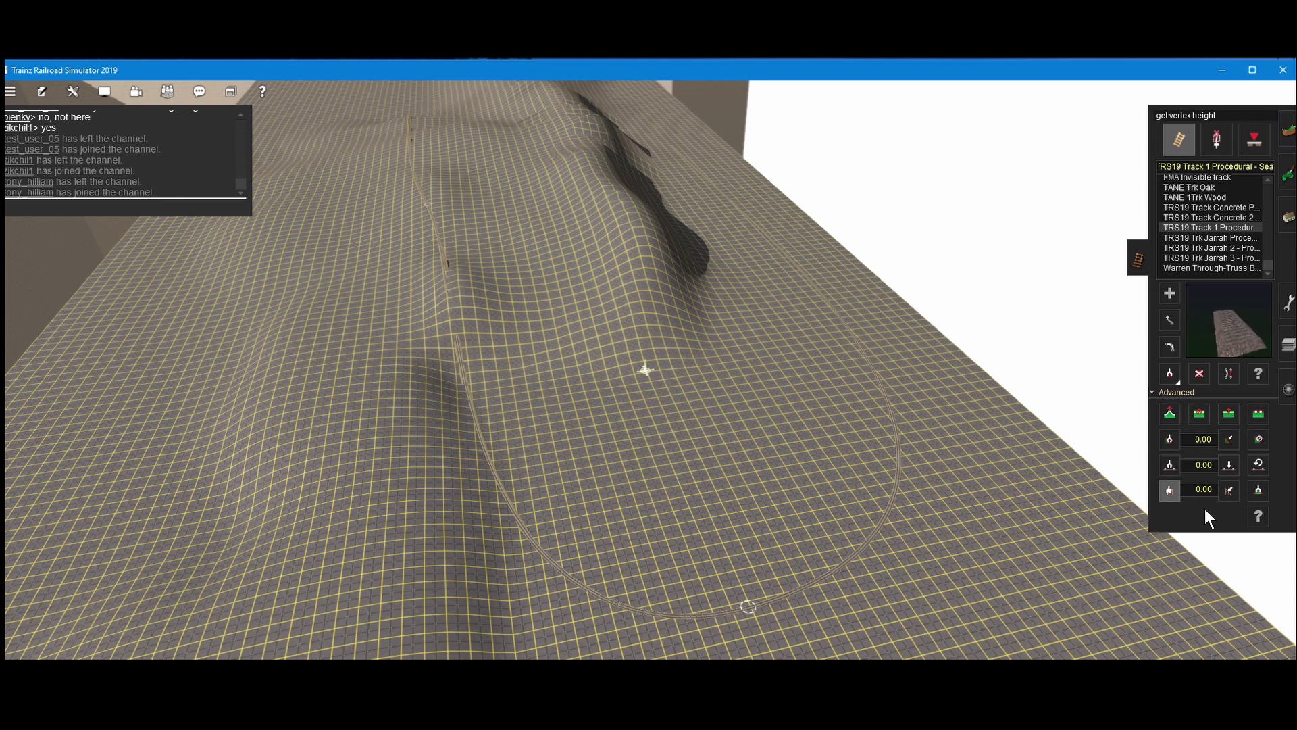
click(1230, 489)
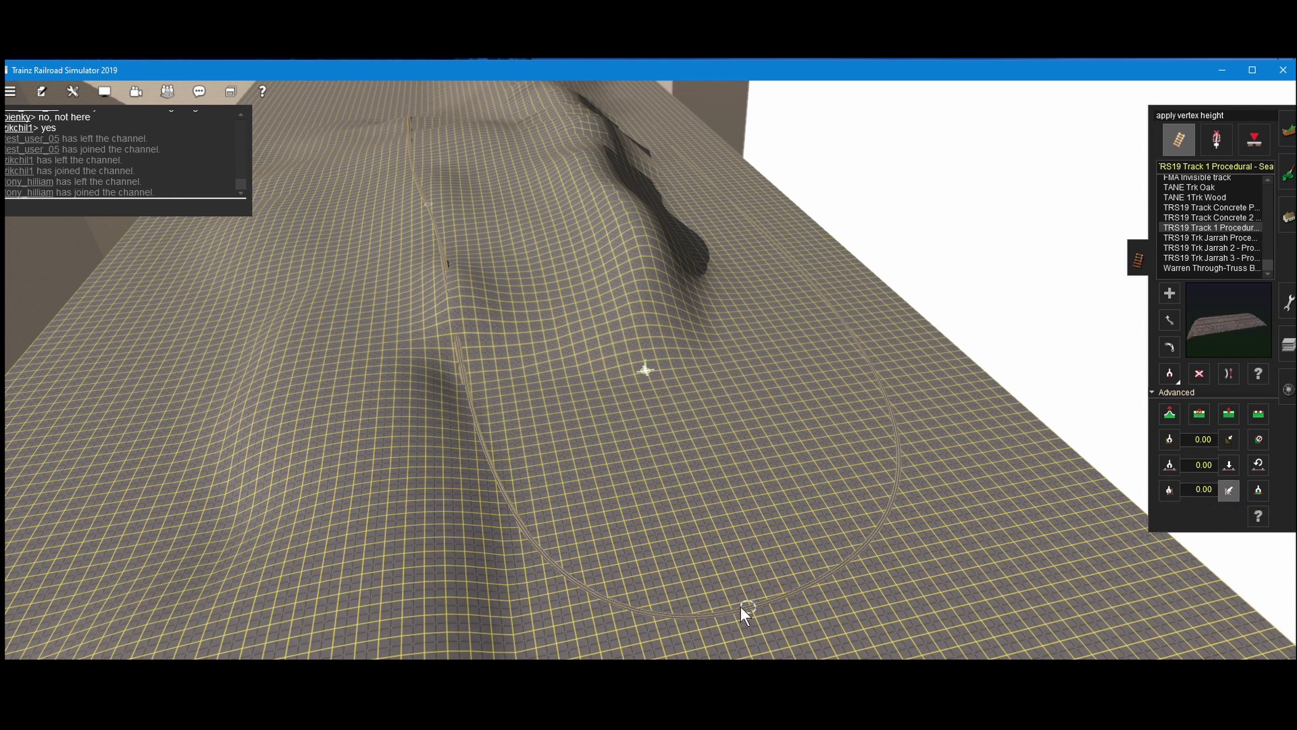
key(Up)
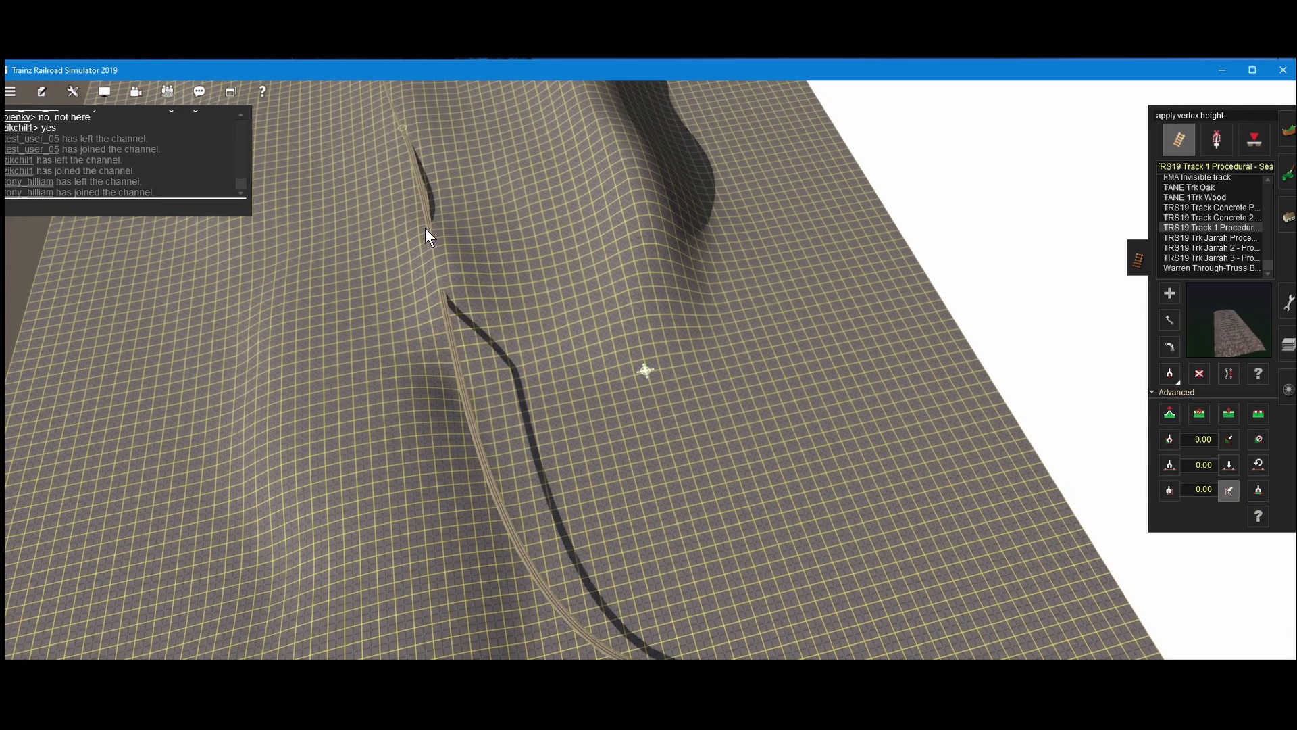
right_click(411, 156)
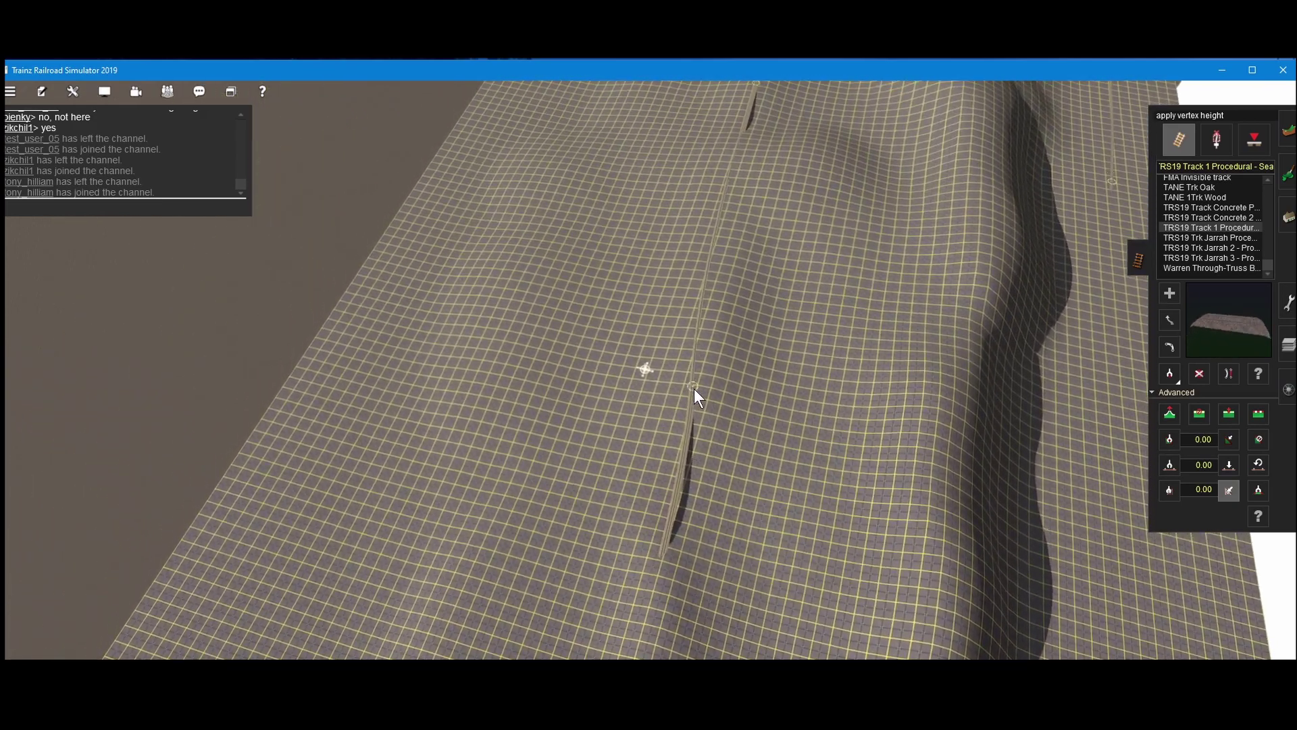
click(694, 388)
right_click(668, 193)
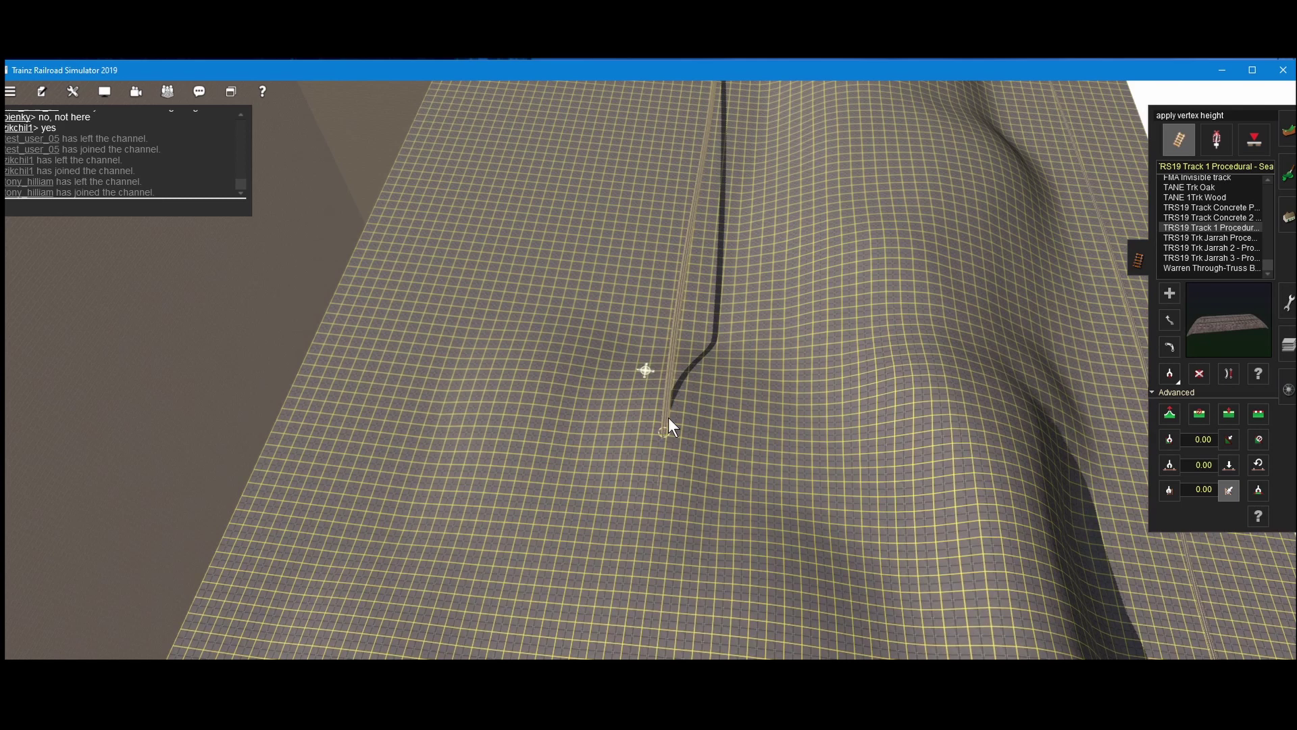
click(666, 430)
right_click(665, 282)
right_click(646, 152)
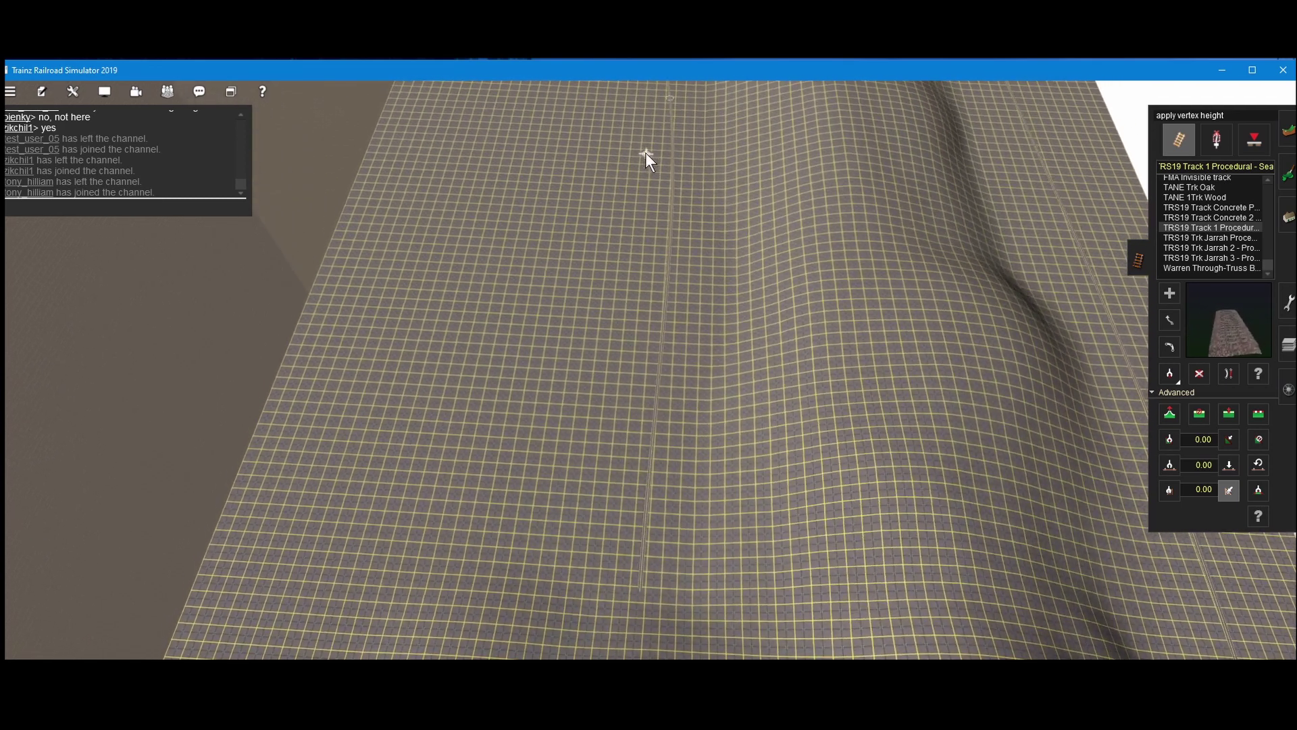
key(Up)
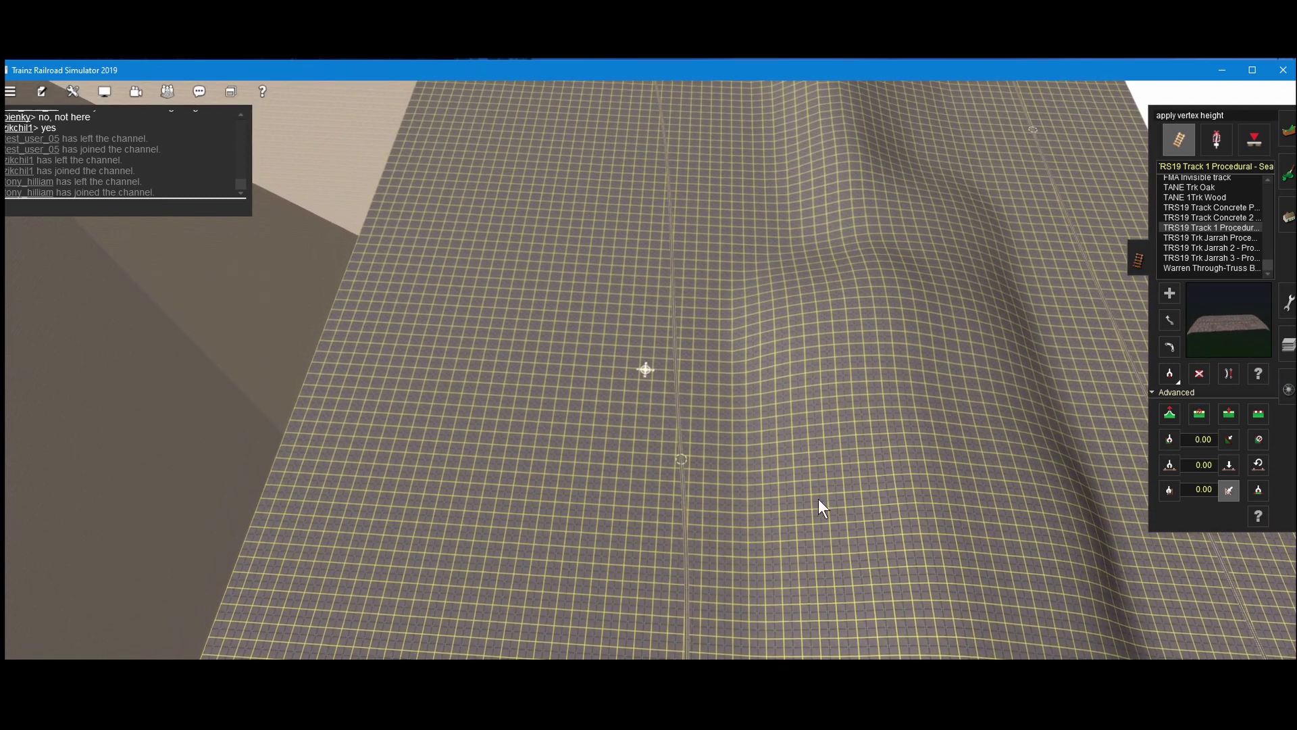
- Flatten the hilly terrain to the level of the track along successive segments with Flatten spline
right_click(598, 594)
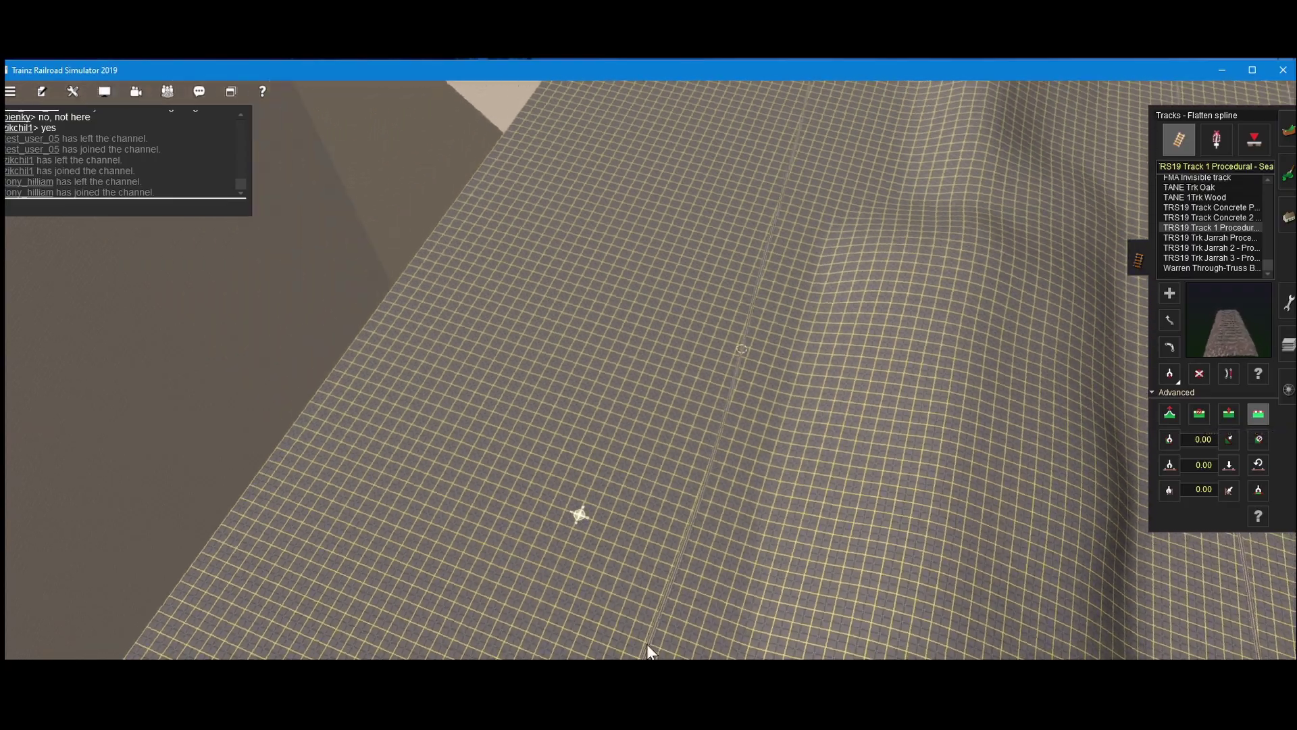
key(Left)
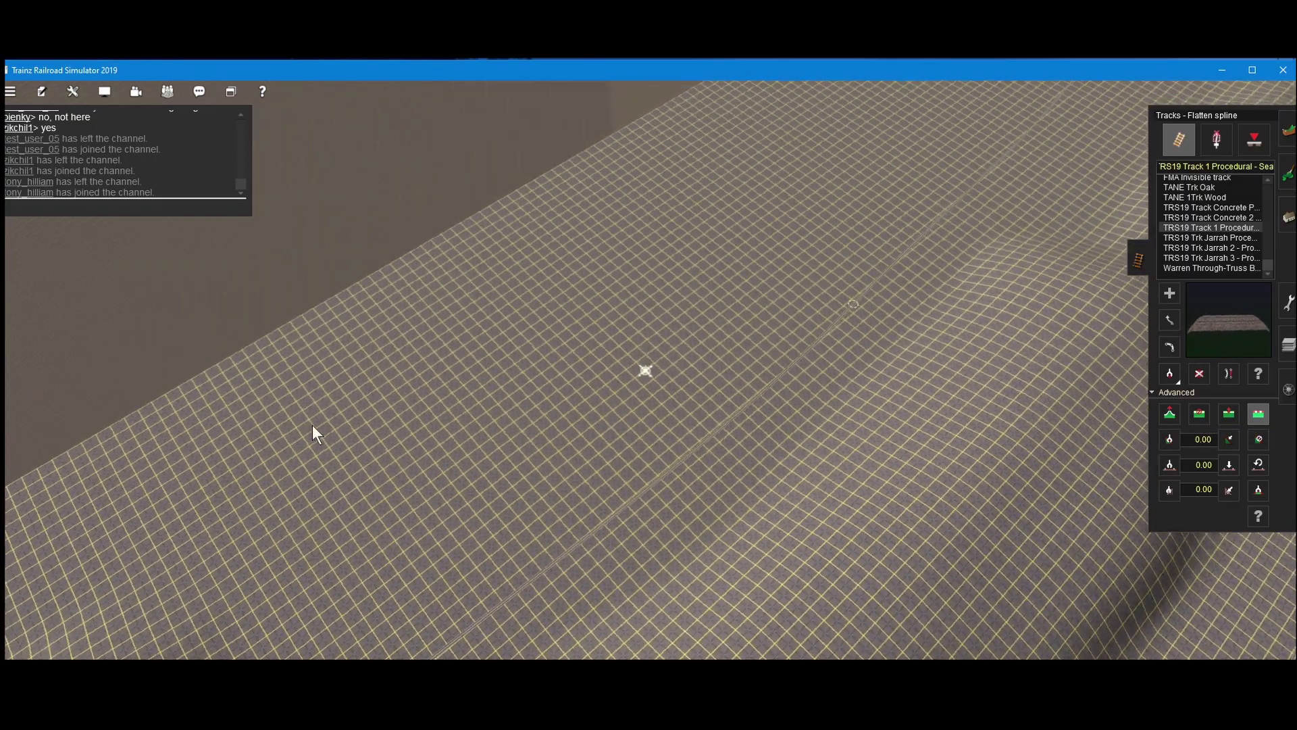
right_click(364, 150)
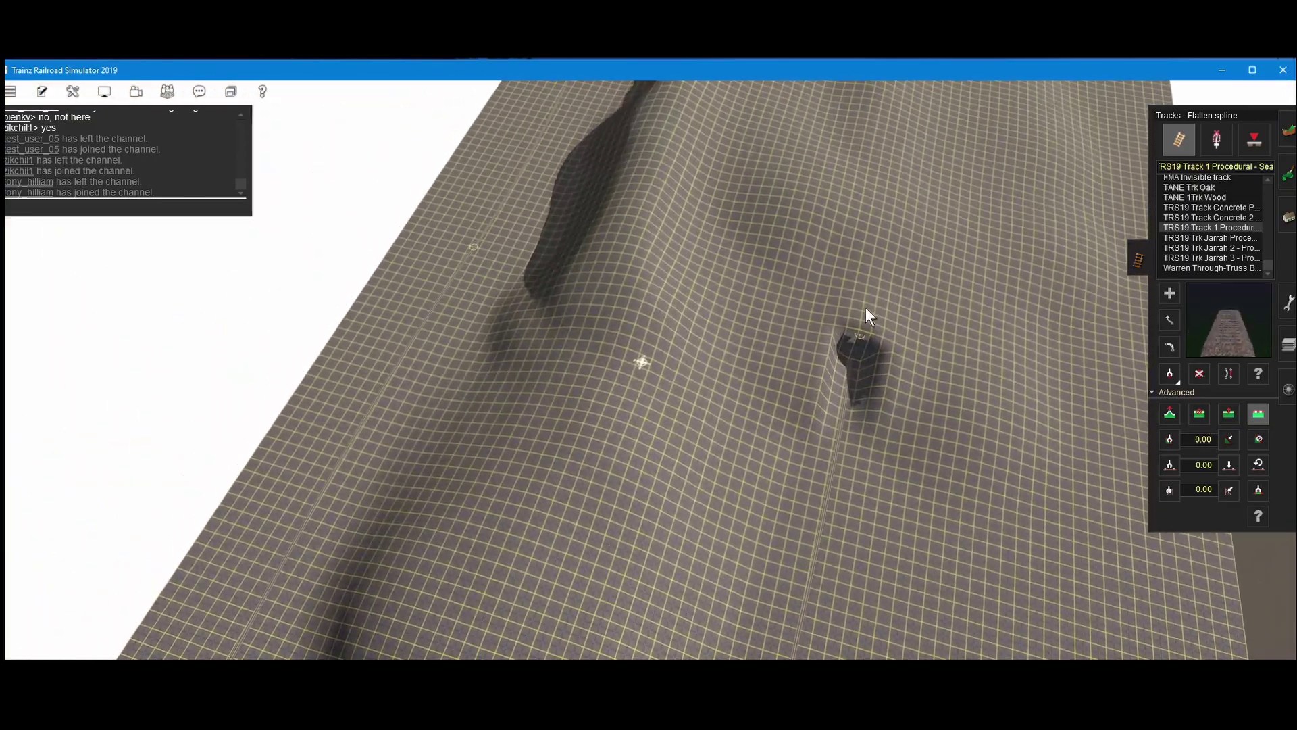
click(865, 308)
right_click(1014, 241)
right_drag(726, 183, 447, 356)
click(424, 288)
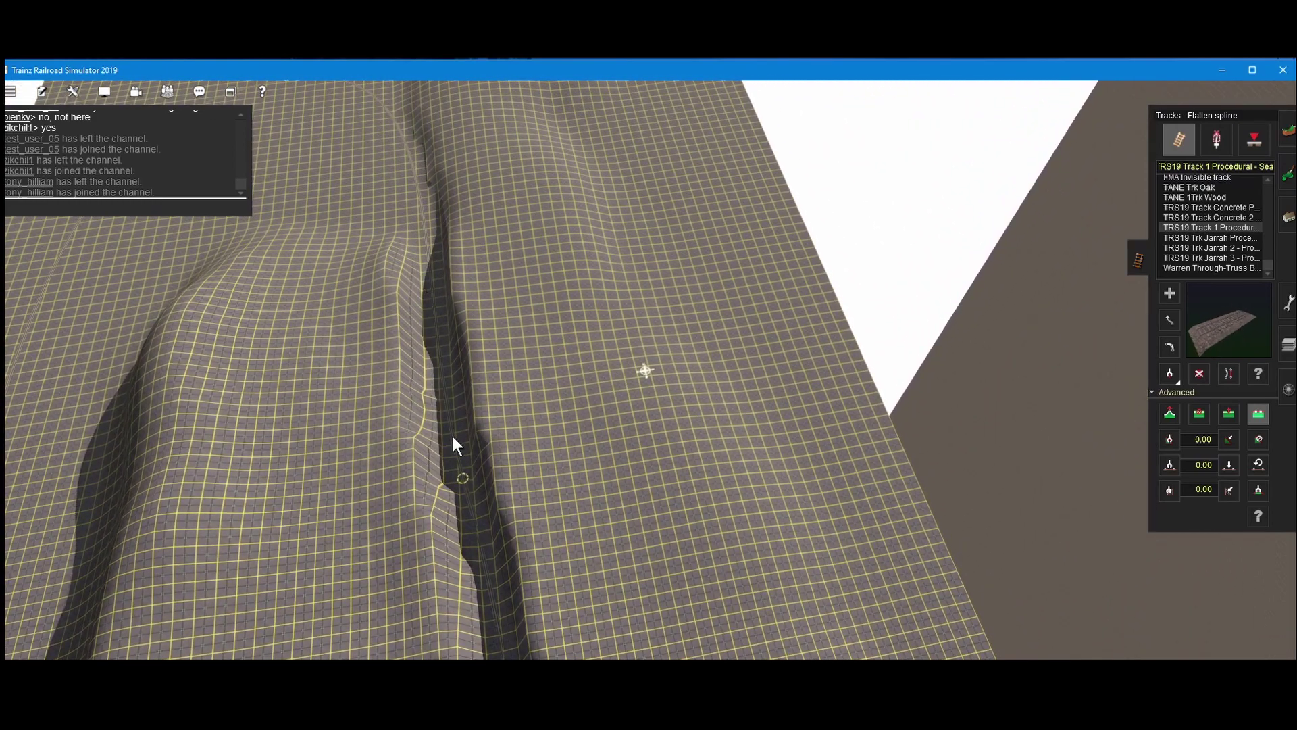
right_drag(463, 569, 544, 446)
right_drag(596, 262, 539, 468)
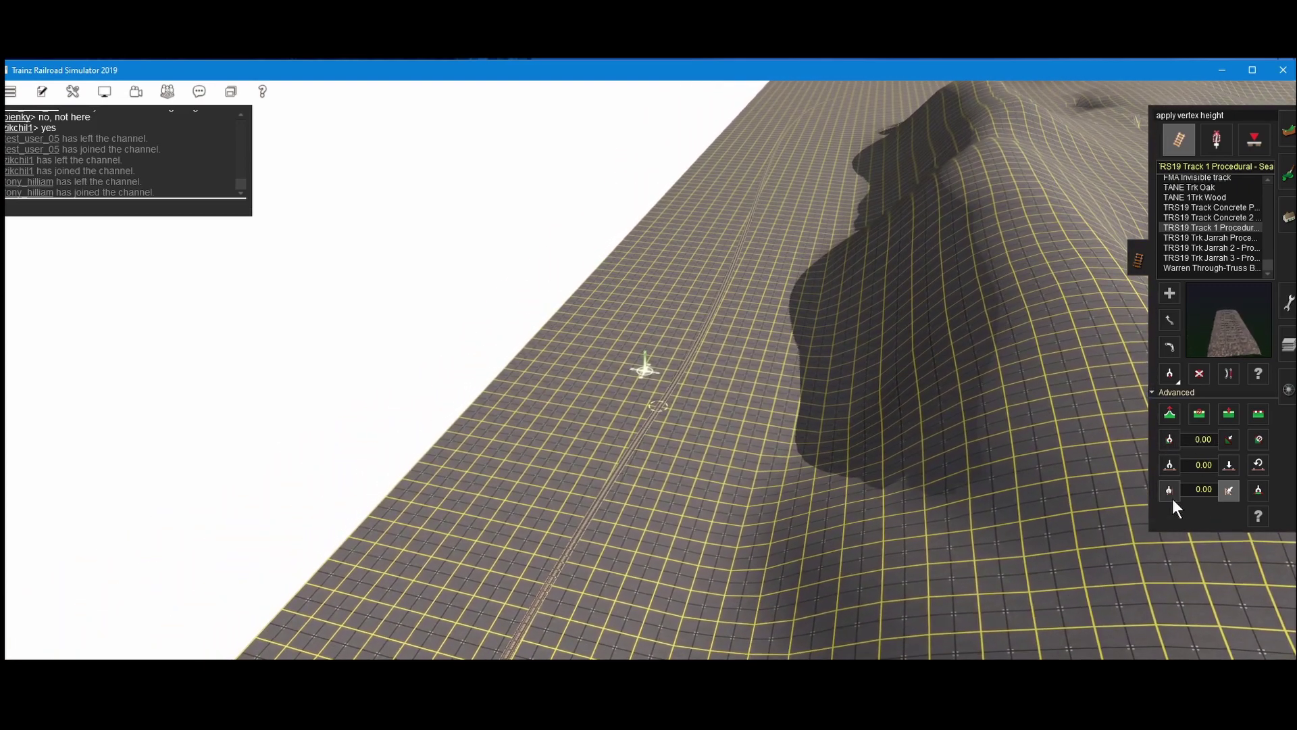
- Apply a vertex height of 1.50 to the baseboard-edge track's spline points and flatten the adjoining terrain to the track
click(1185, 489)
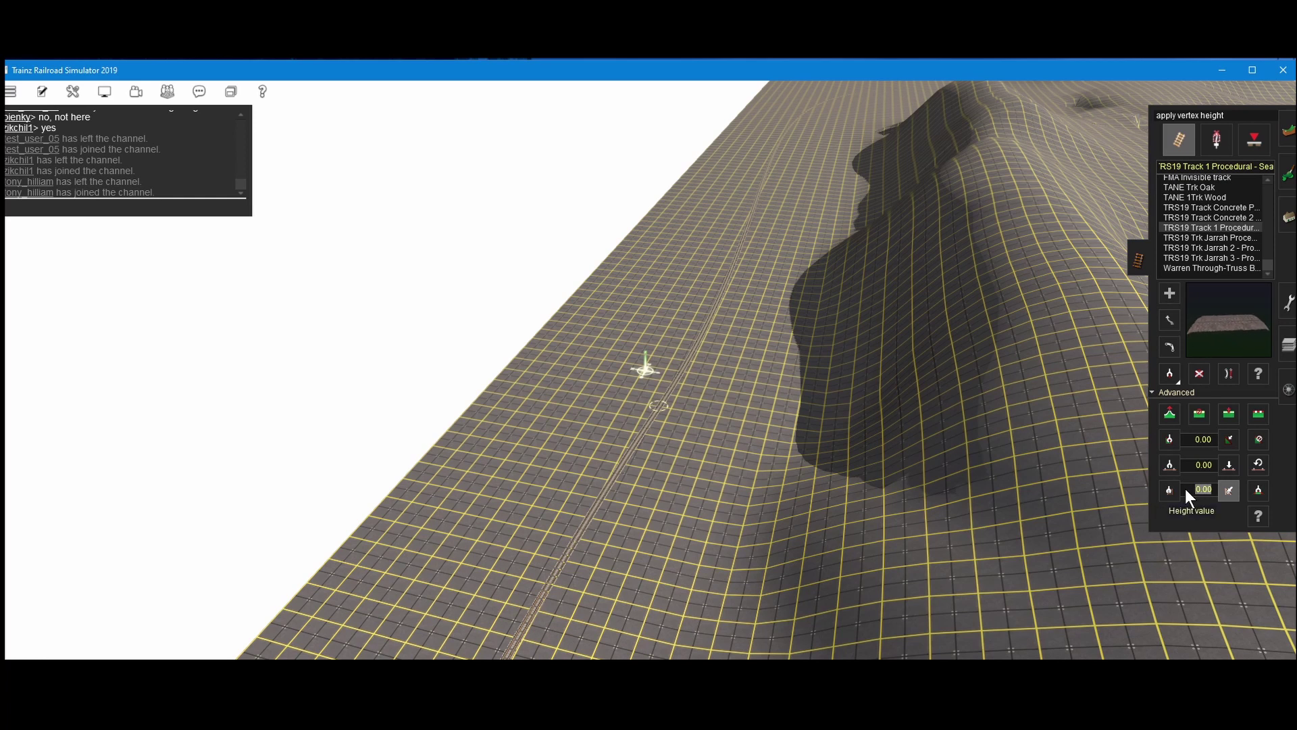
text(3)
click(656, 407)
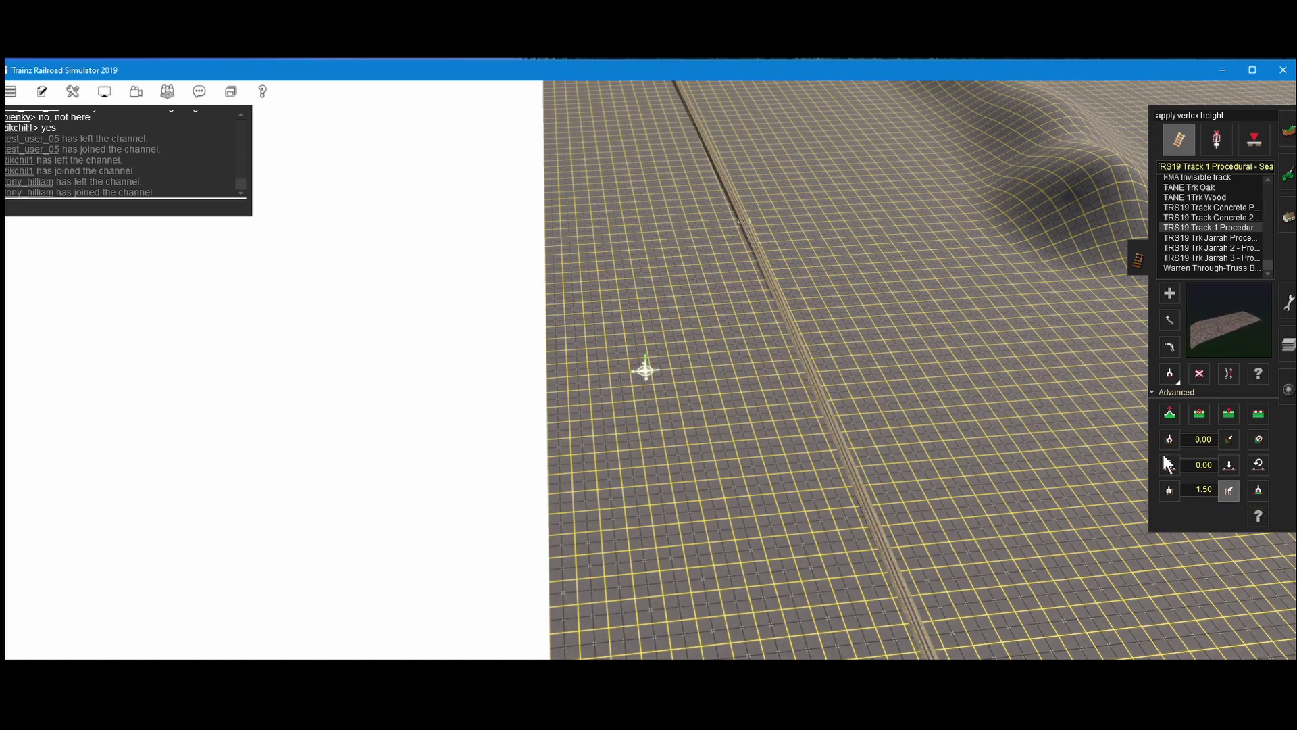
click(864, 512)
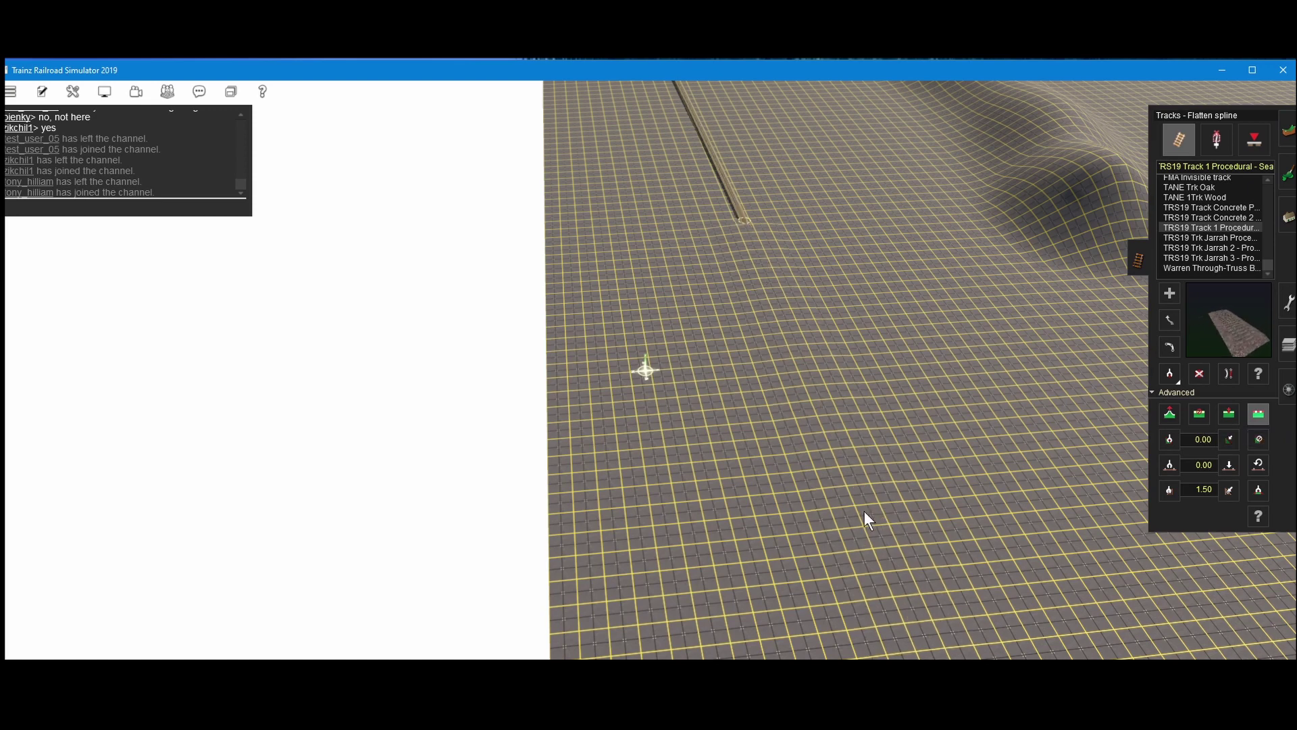
click(736, 201)
right_drag(734, 201, 573, 163)
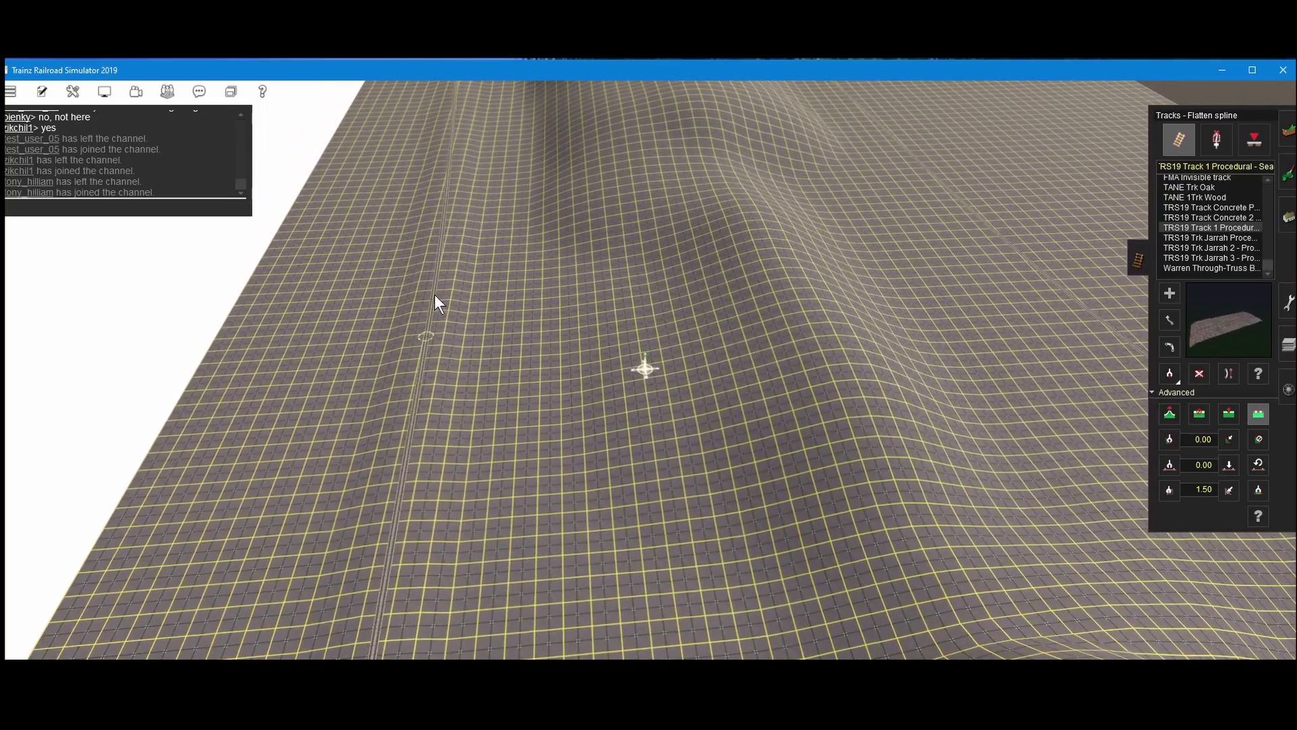
right_drag(436, 296, 733, 217)
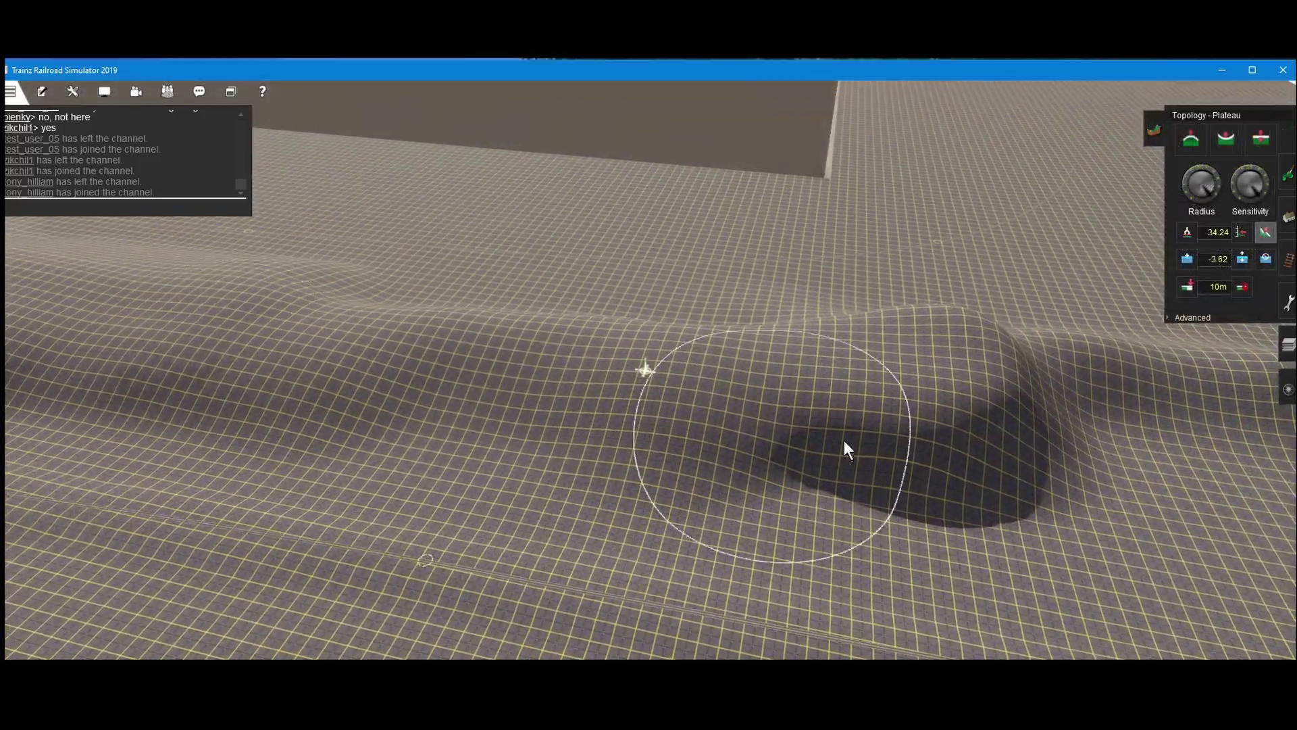
- Reshape the ridge's peaks and steep slopes beside the track into broader shelves with the Plateau tool
mouse_move(844, 441)
mouse_down()
mouse_move(929, 457)
mouse_move(165, 349)
mouse_move(712, 472)
mouse_move(1038, 465)
mouse_move(598, 405)
mouse_up()
right_click(893, 387)
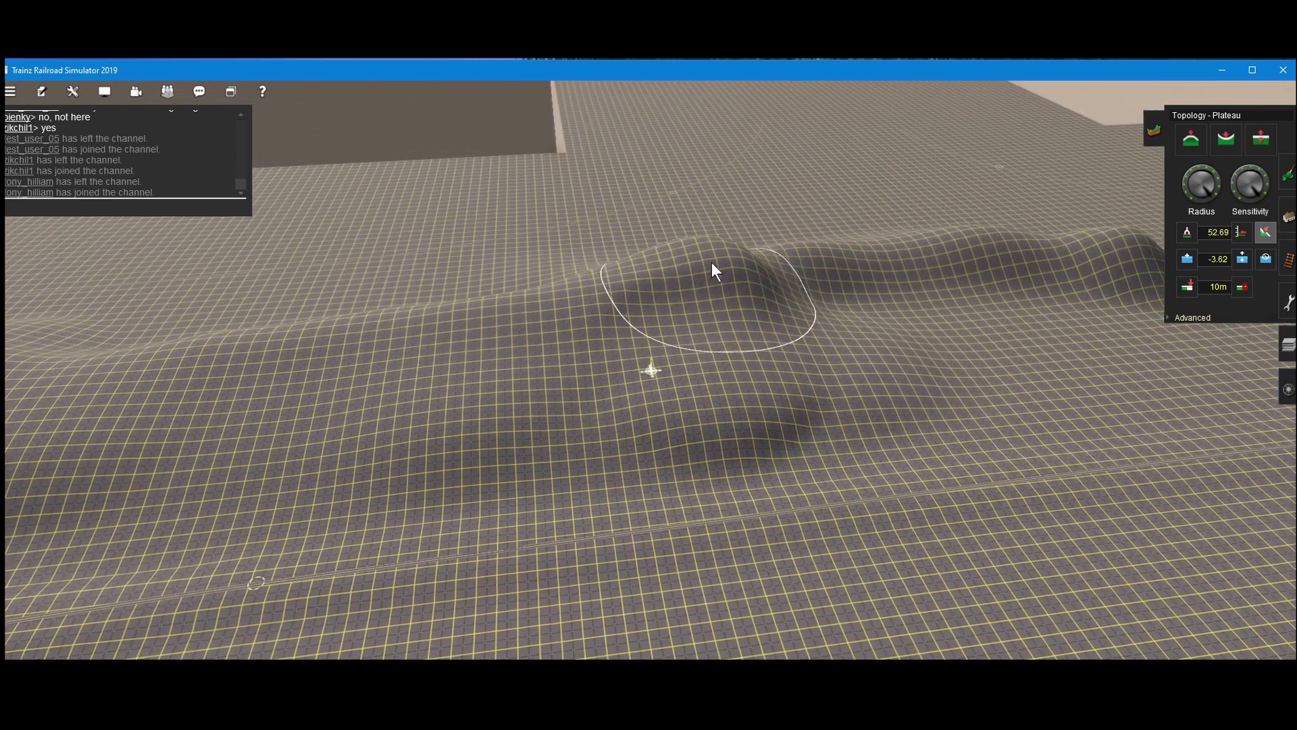
drag(712, 263, 871, 279)
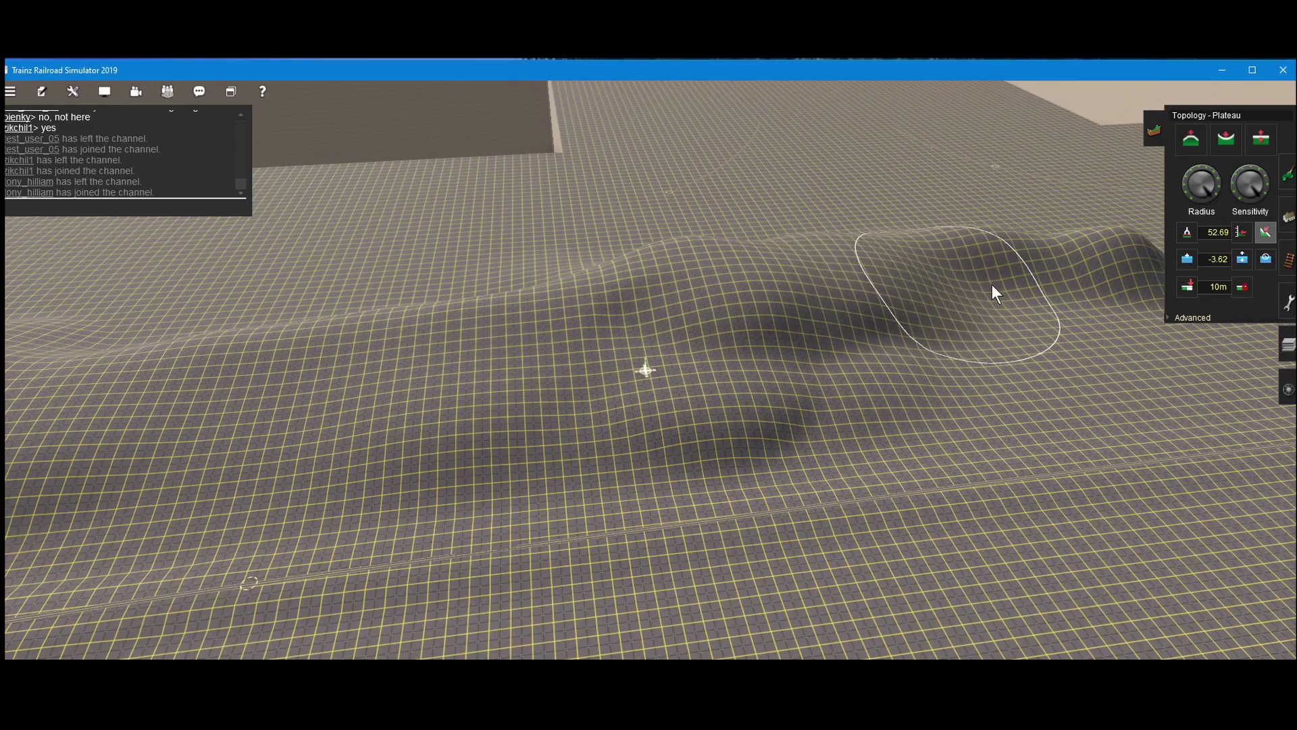
mouse_move(993, 285)
mouse_down()
mouse_move(1035, 308)
mouse_move(789, 356)
mouse_move(724, 405)
mouse_move(1162, 364)
mouse_up()
mouse_move(1162, 364)
right_down()
mouse_move(1013, 379)
mouse_move(466, 325)
mouse_move(567, 214)
mouse_move(759, 310)
mouse_move(295, 559)
mouse_move(597, 619)
mouse_move(771, 621)
mouse_move(637, 423)
mouse_move(672, 368)
mouse_move(777, 337)
right_up()
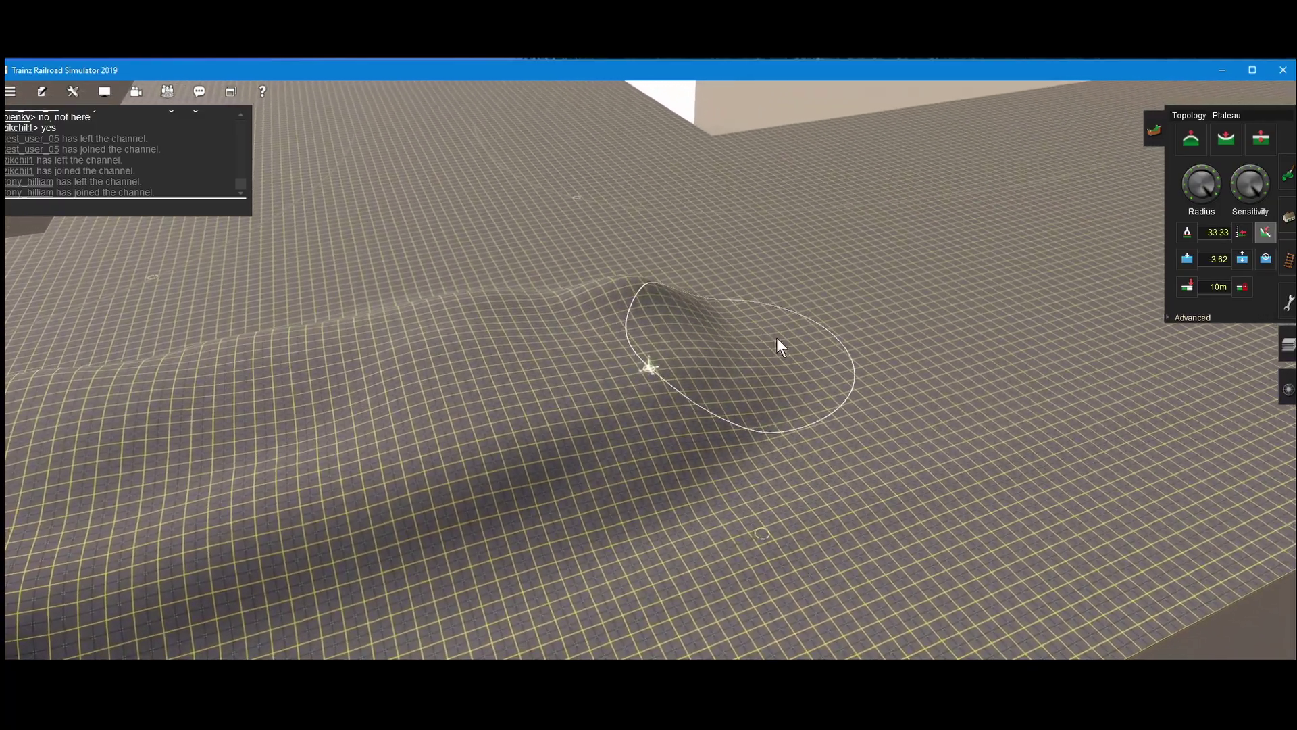
drag(830, 319, 729, 327)
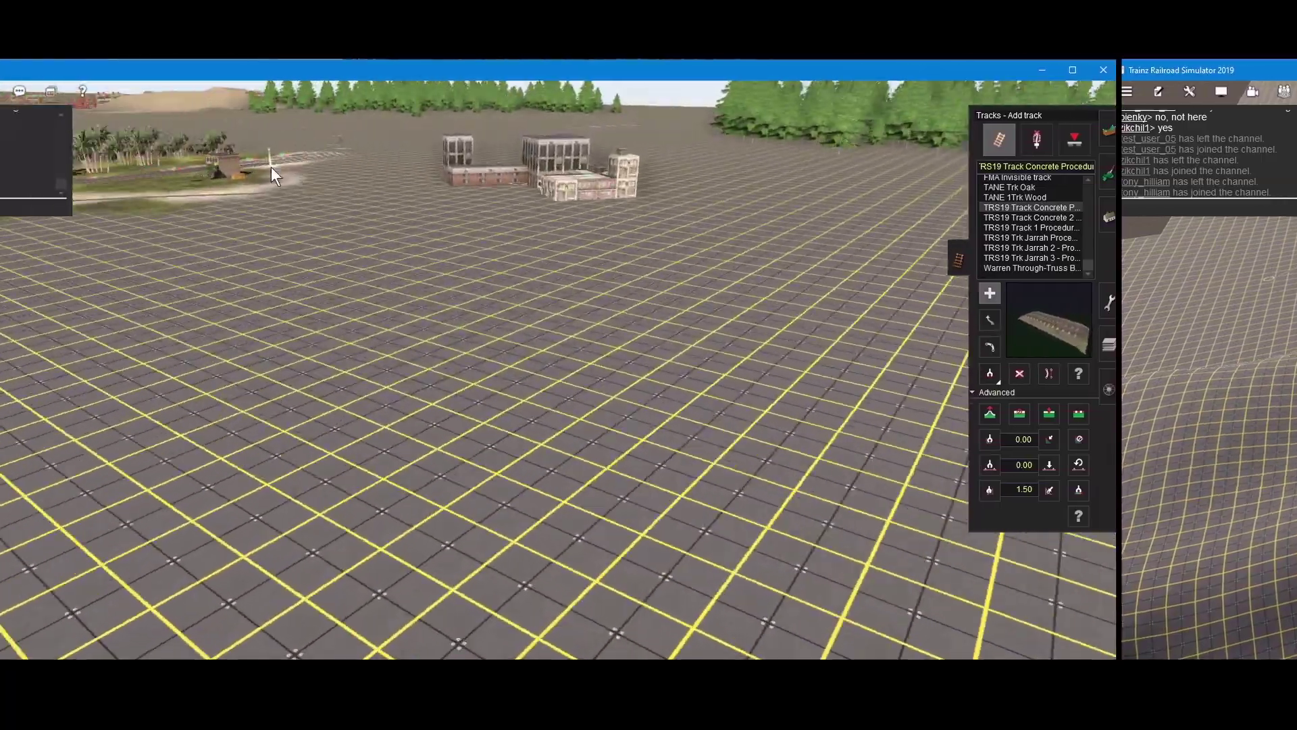
- Inspect the yard tracks and junctions beside the palm grove, and follow the parallel tracks to the open ground beyond
right_drag(270, 169, 332, 402)
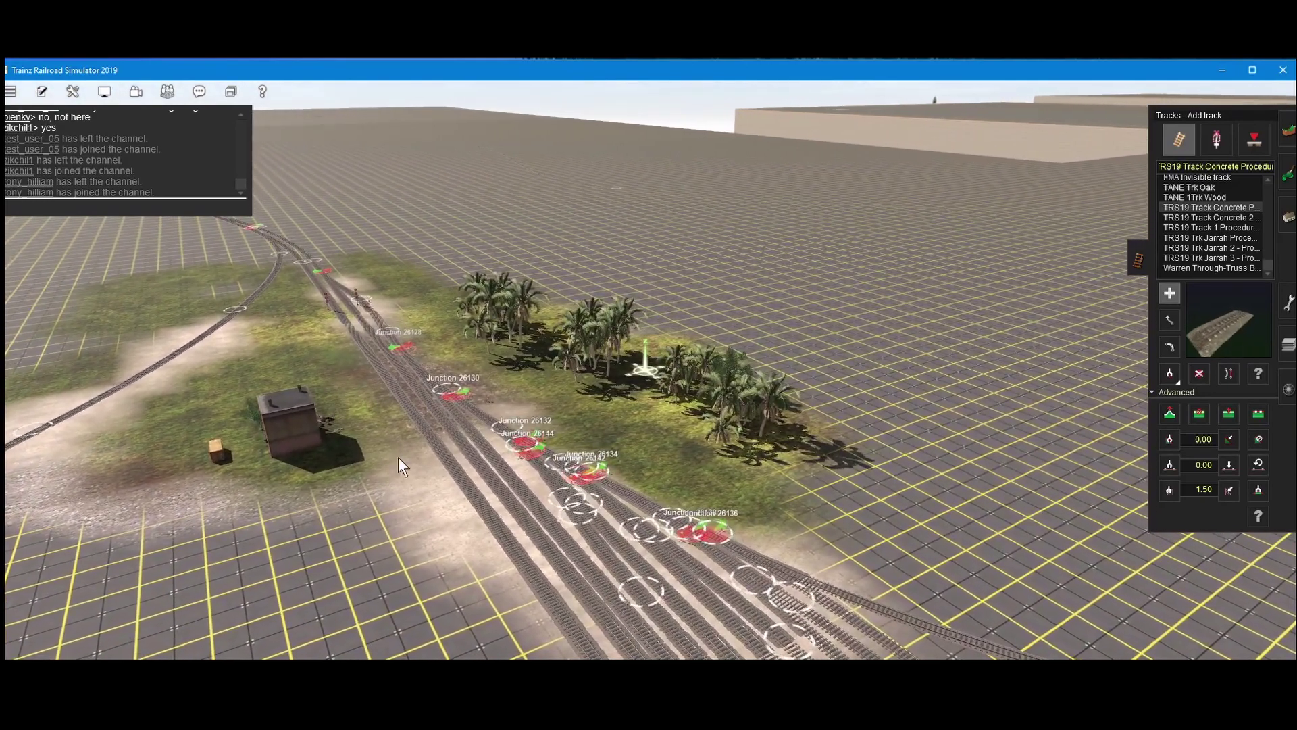
key(Left)
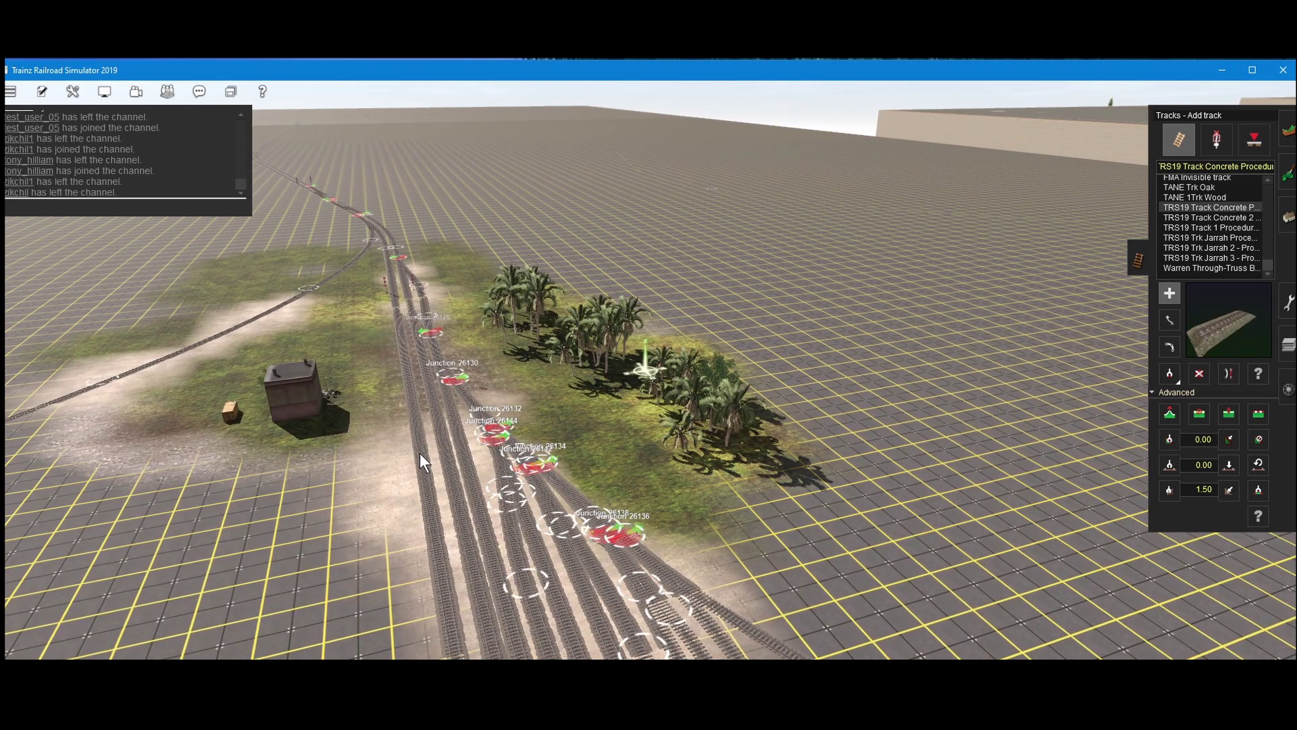
key(Left)
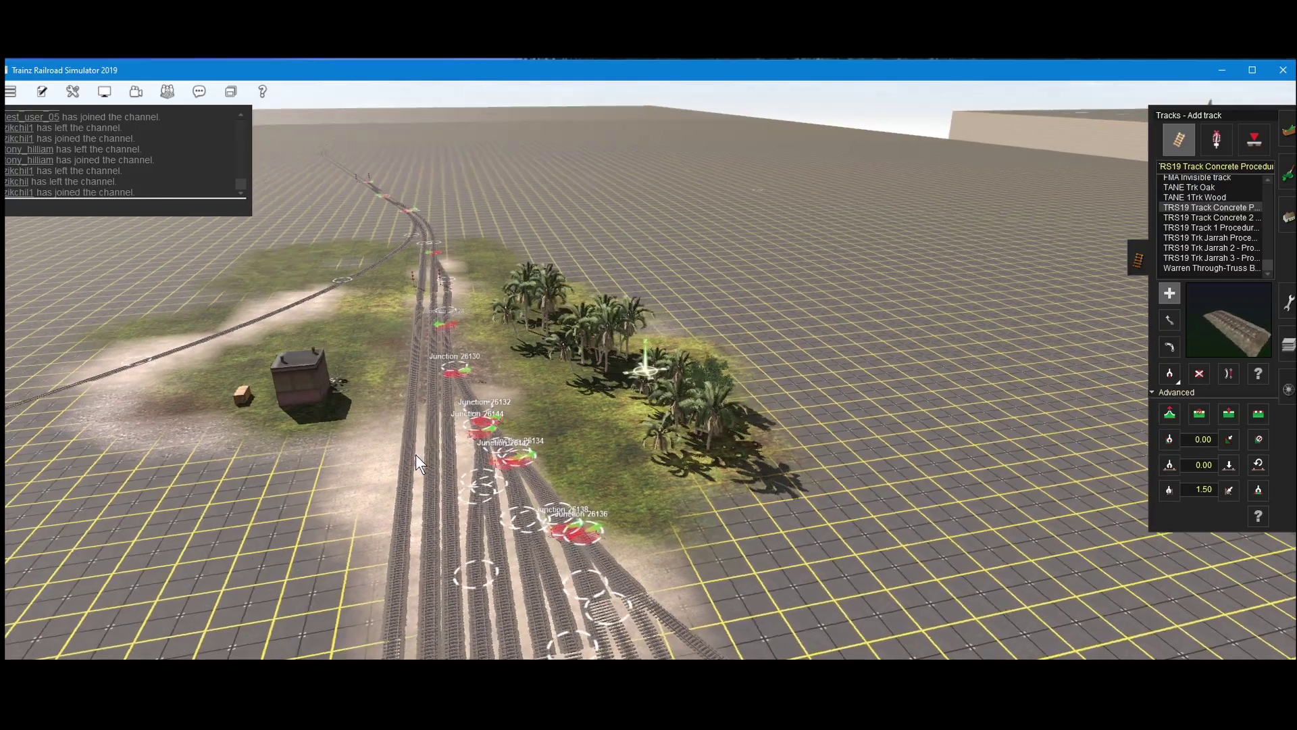
key(Left)
key(Right)
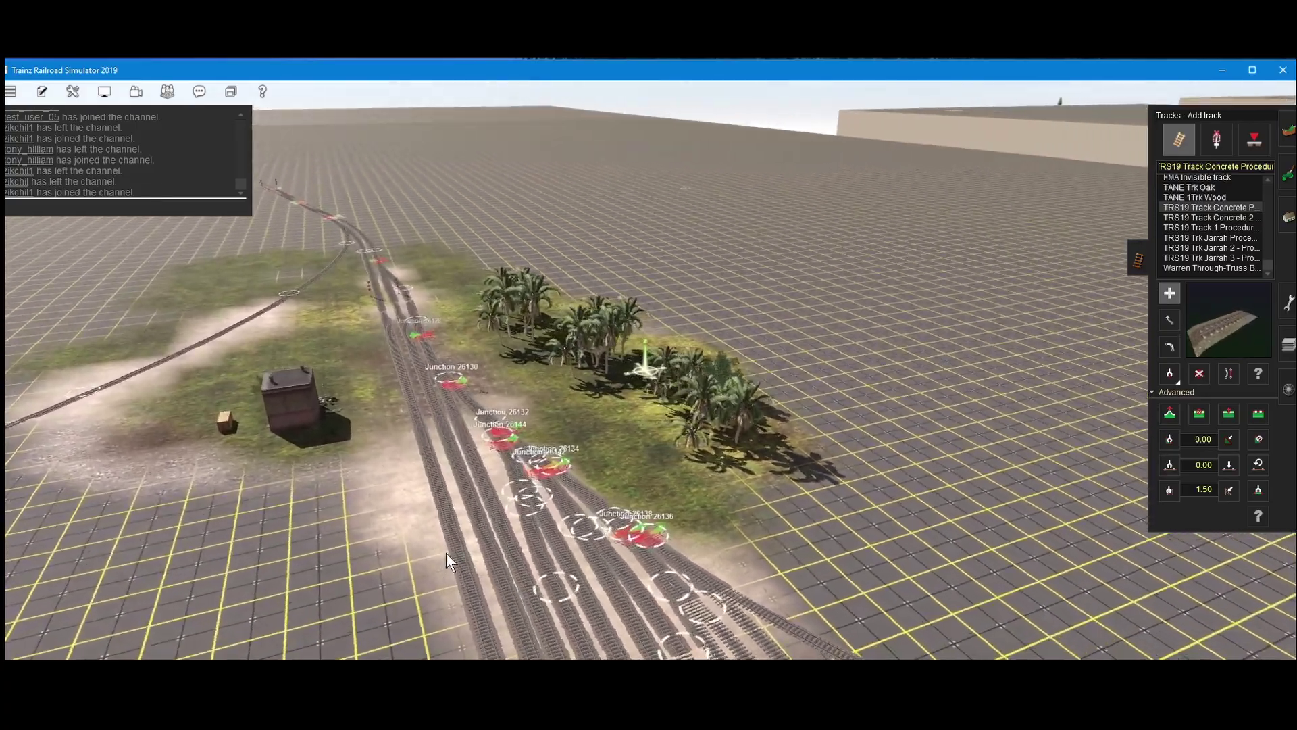
right_click(469, 572)
key(Left)
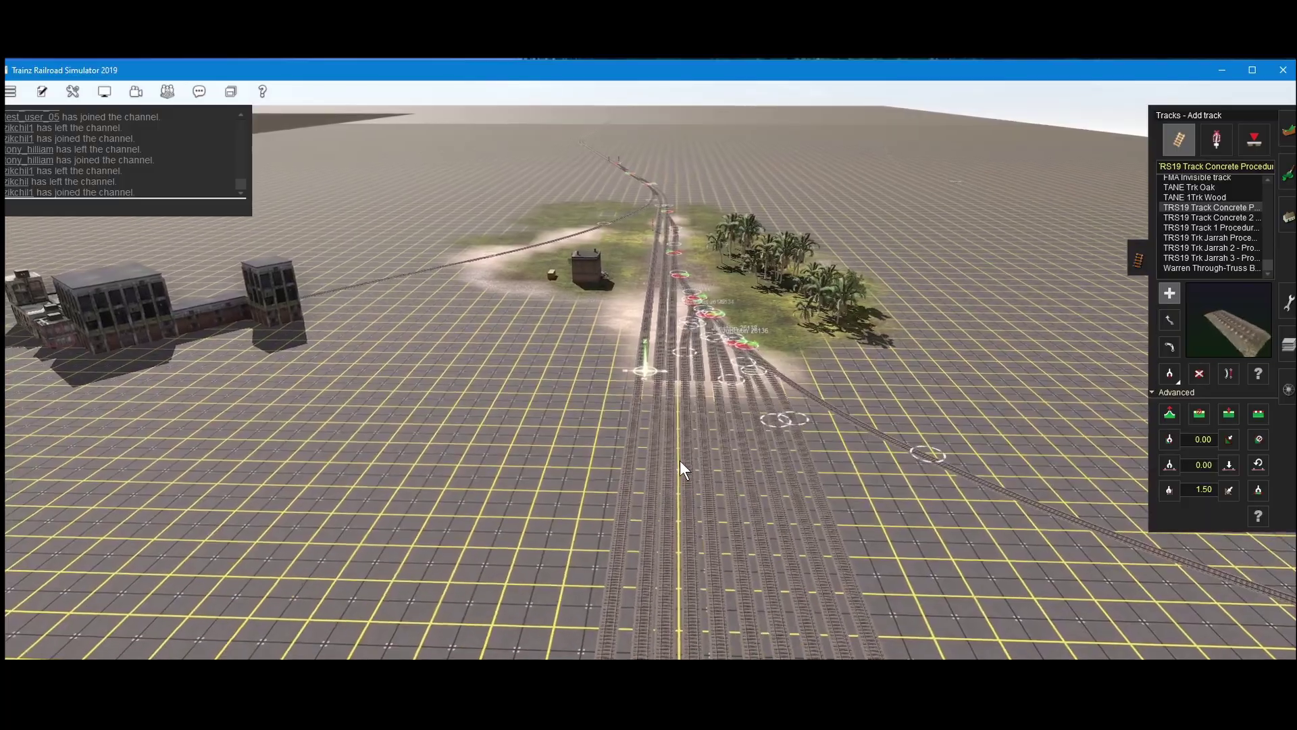
scroll(680, 461, down, 5)
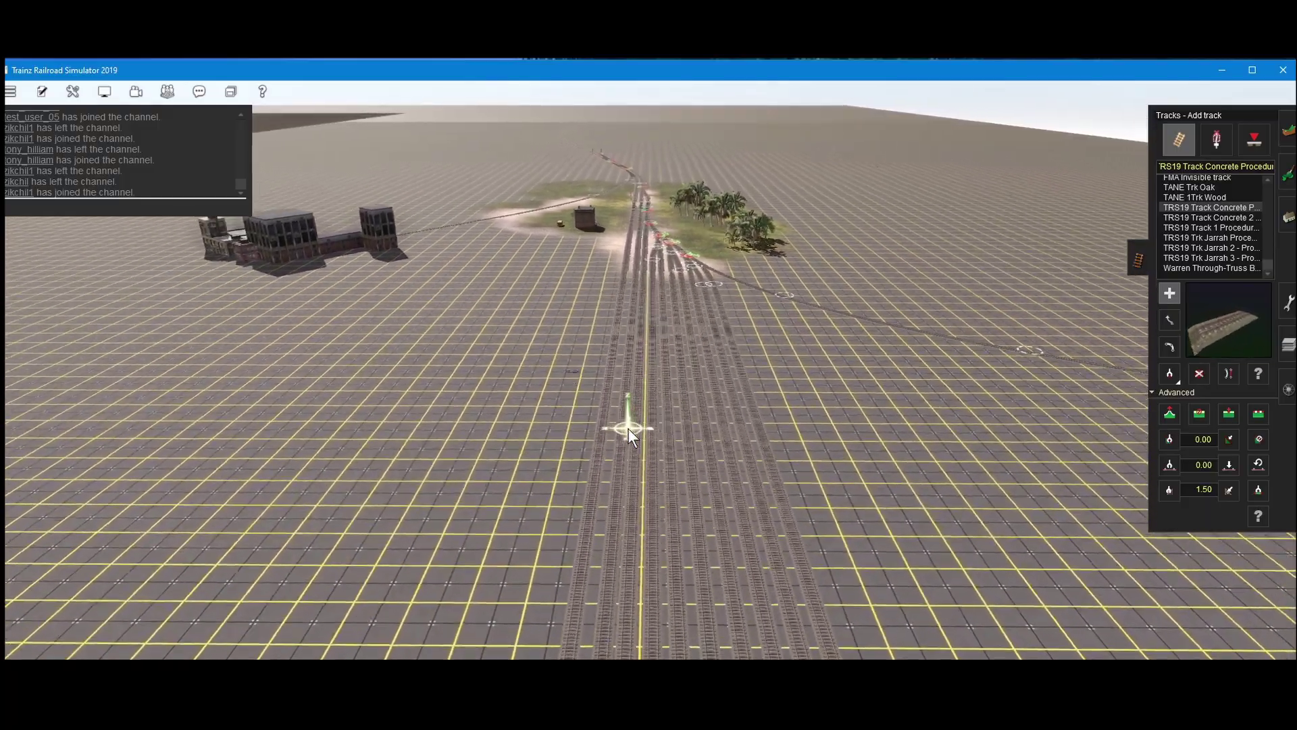
scroll(629, 429, down, 10)
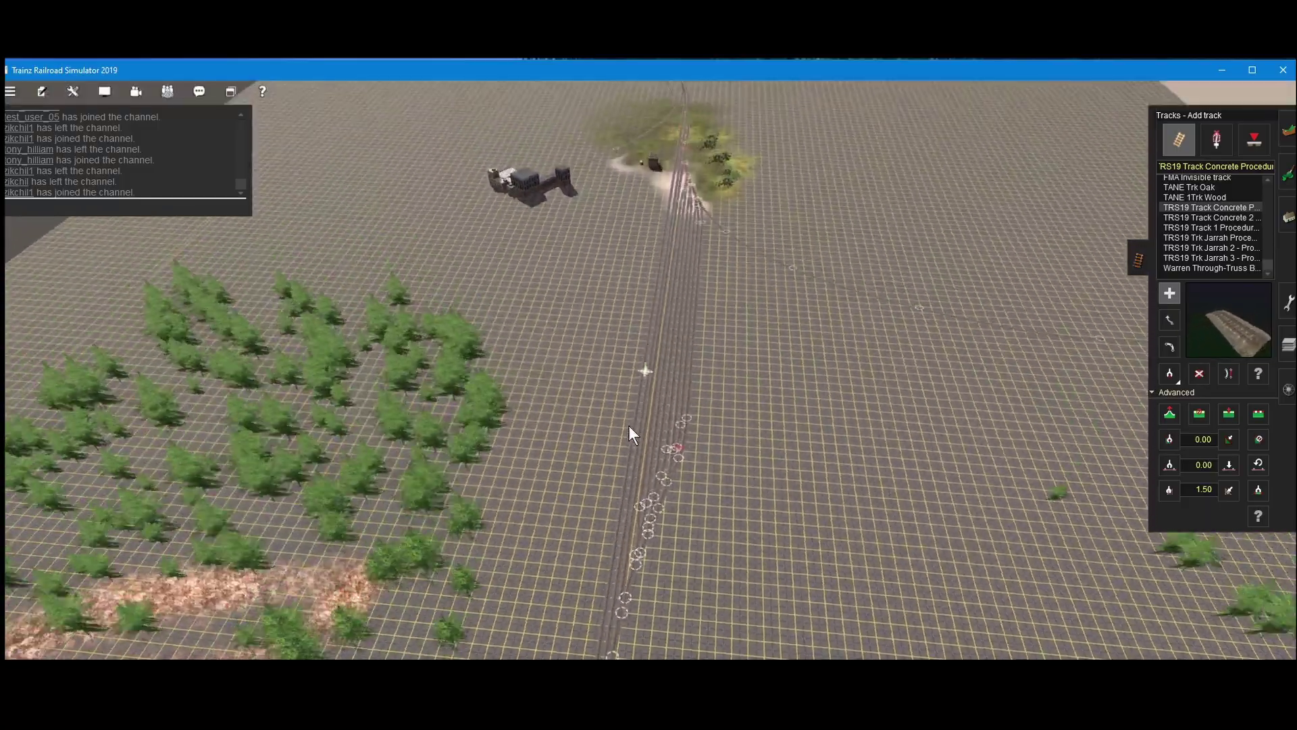
scroll(629, 424, down, 4)
right_drag(632, 473, 634, 491)
right_drag(634, 492, 619, 520)
right_drag(619, 520, 618, 519)
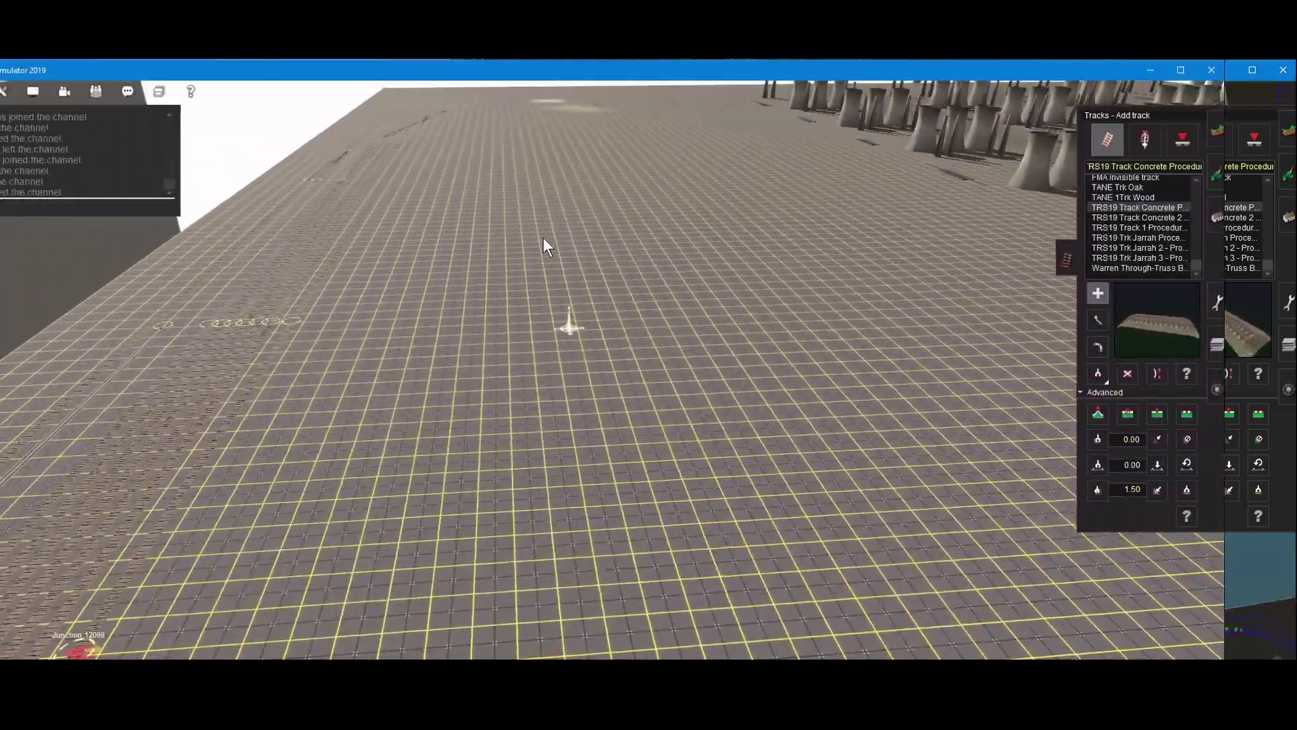
key(Left)
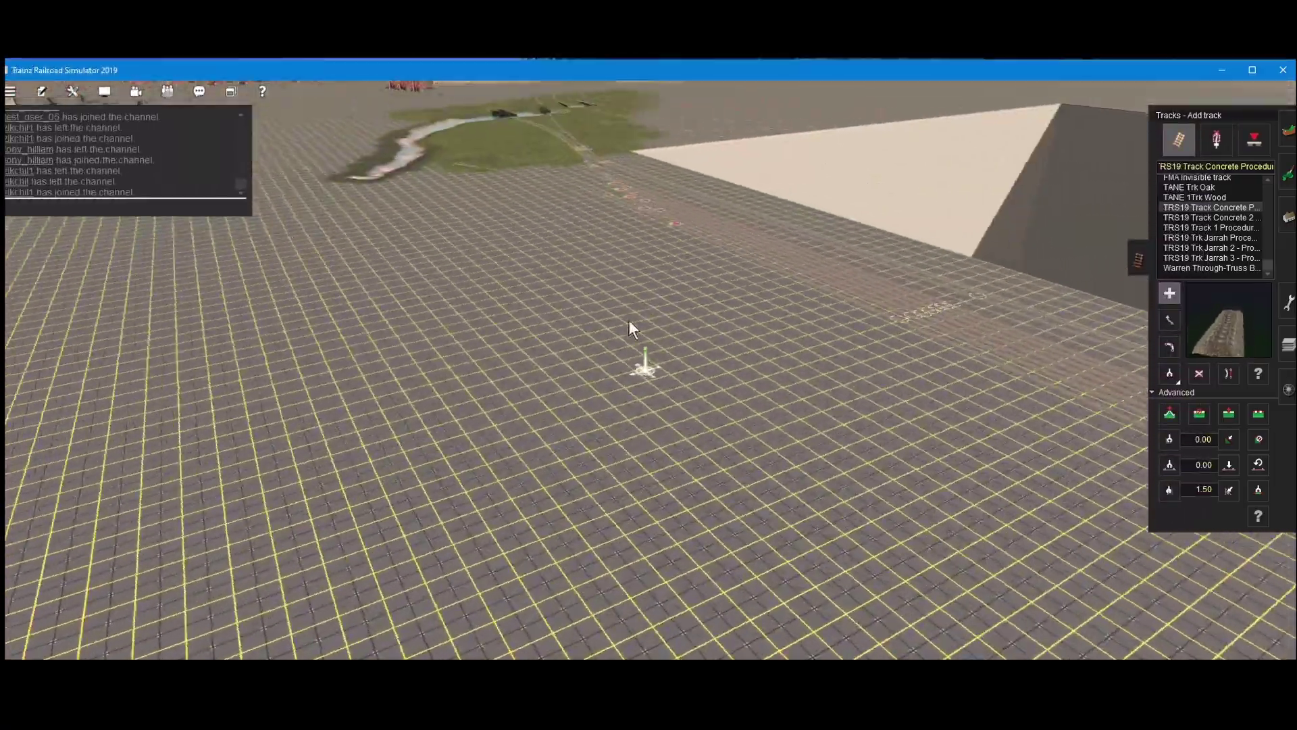
- Place JR industry building #1 on the empty ground beside the parallel tracks
click(1286, 223)
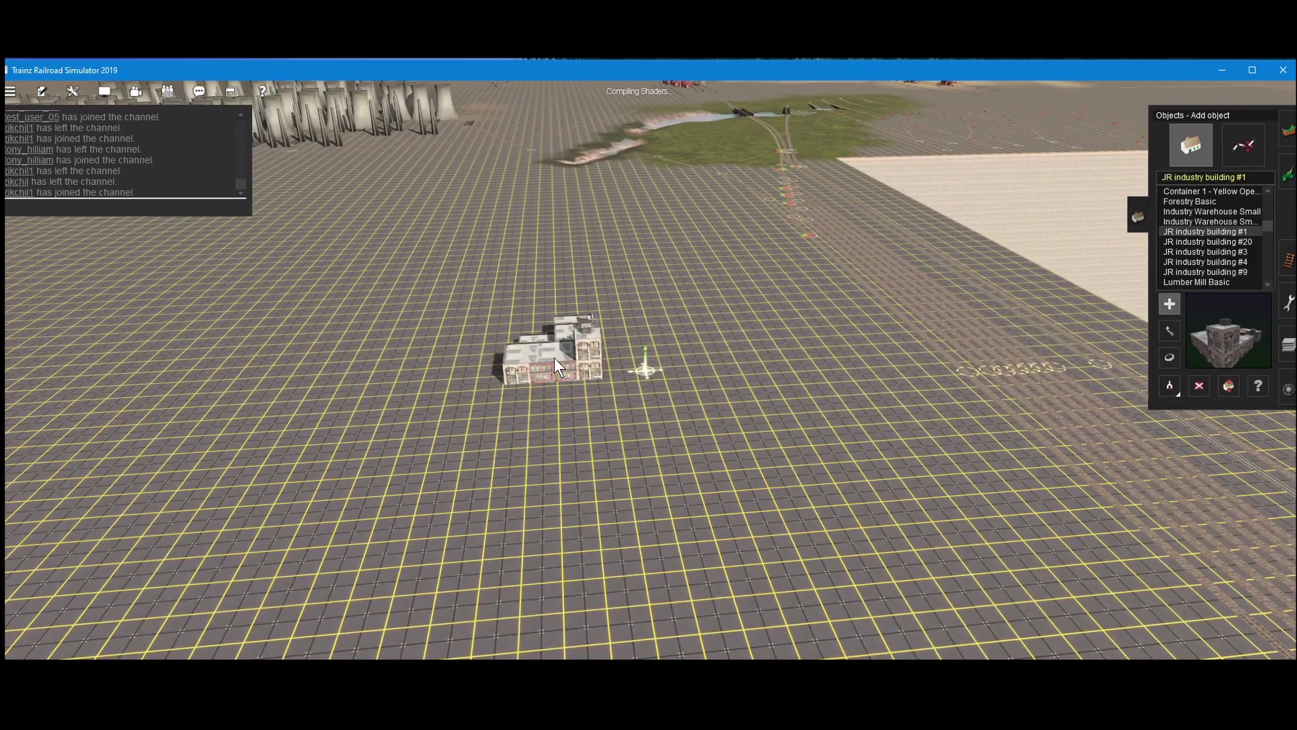
scroll(554, 360, up, 3)
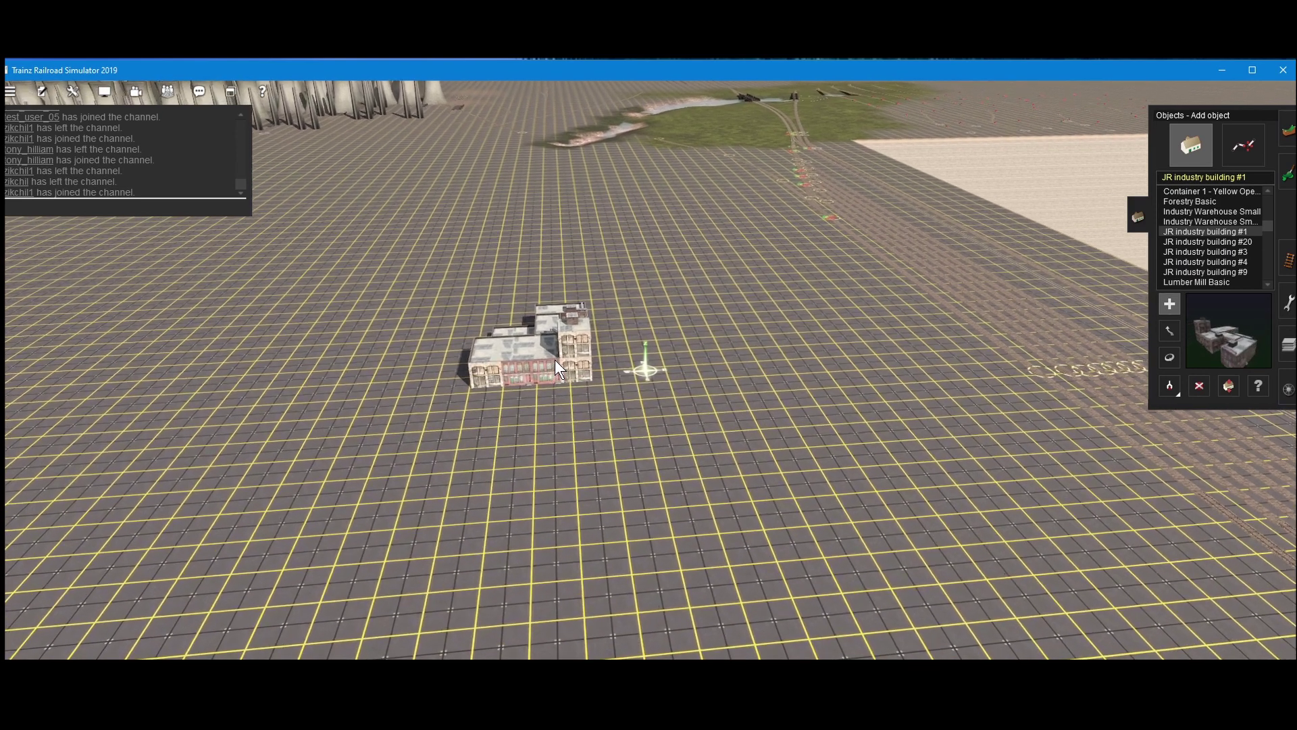
right_click(554, 360)
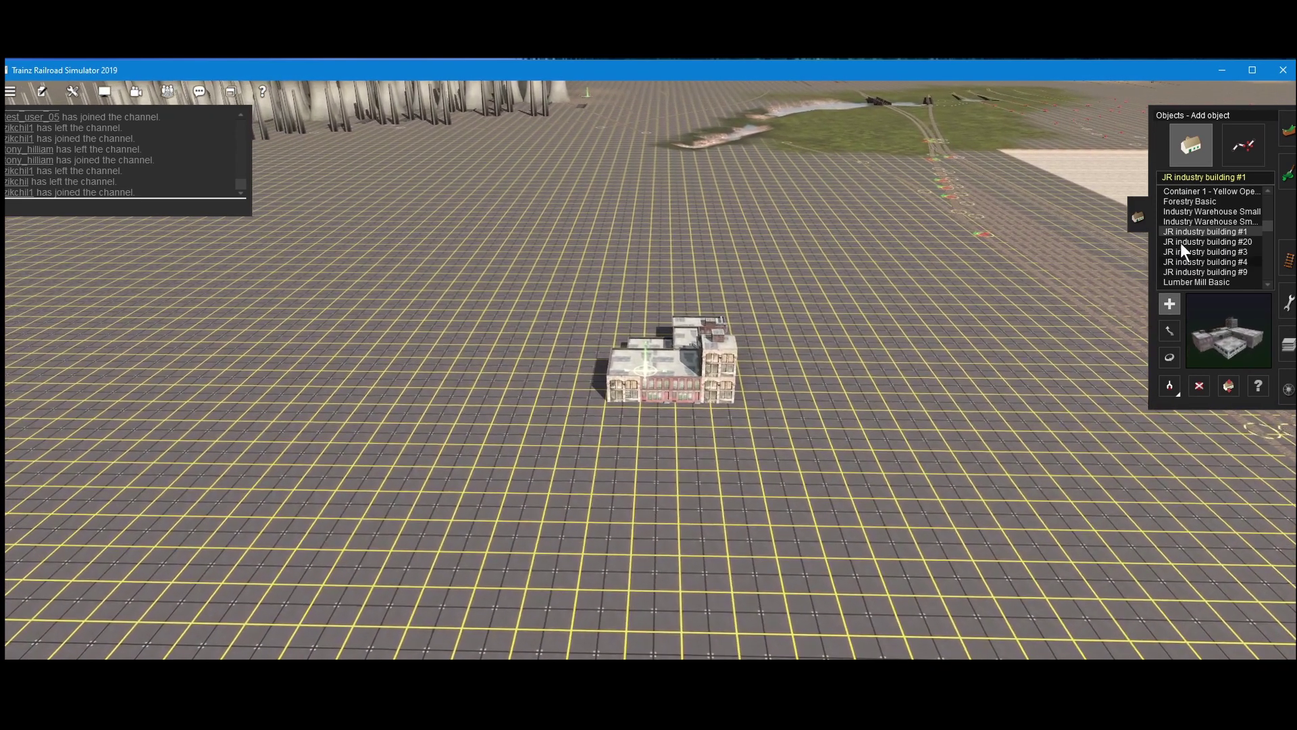
- Add JR industry buildings #20 and #3 to form an industrial cluster, and reposition JR industry building #1 within it
click(1198, 240)
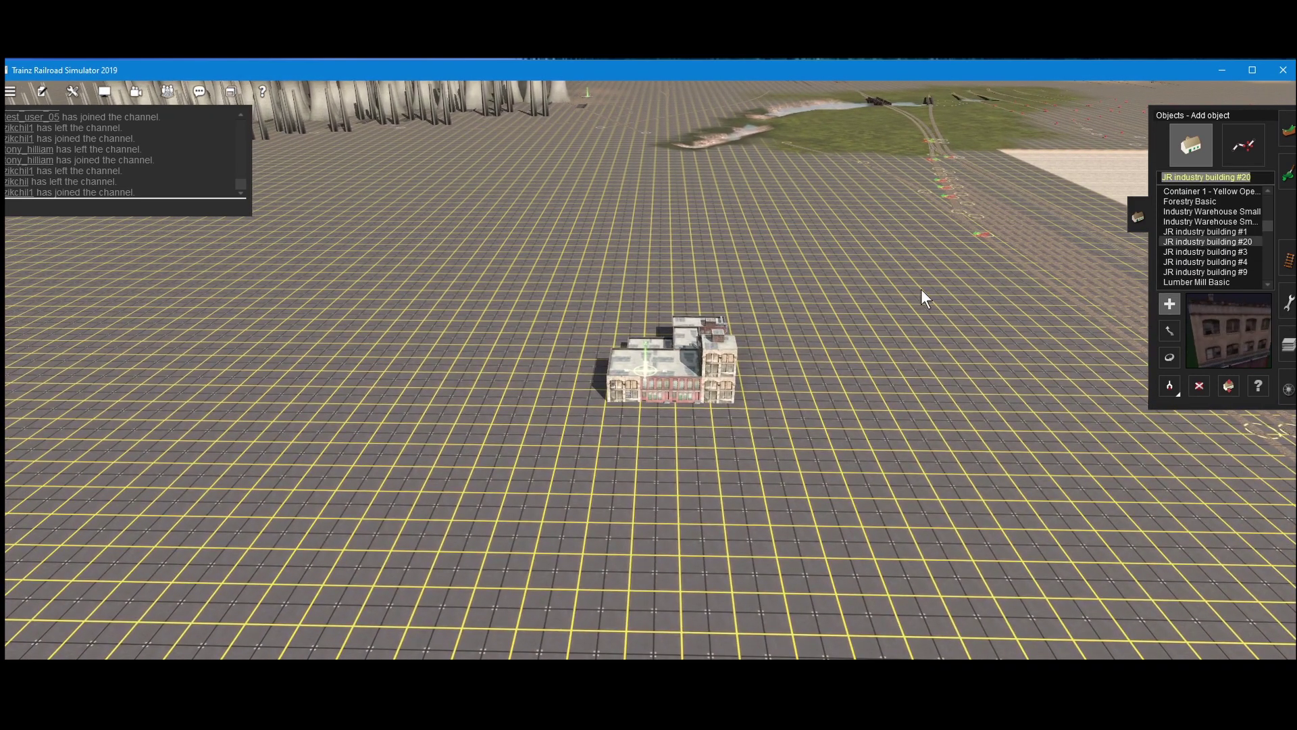
click(1180, 251)
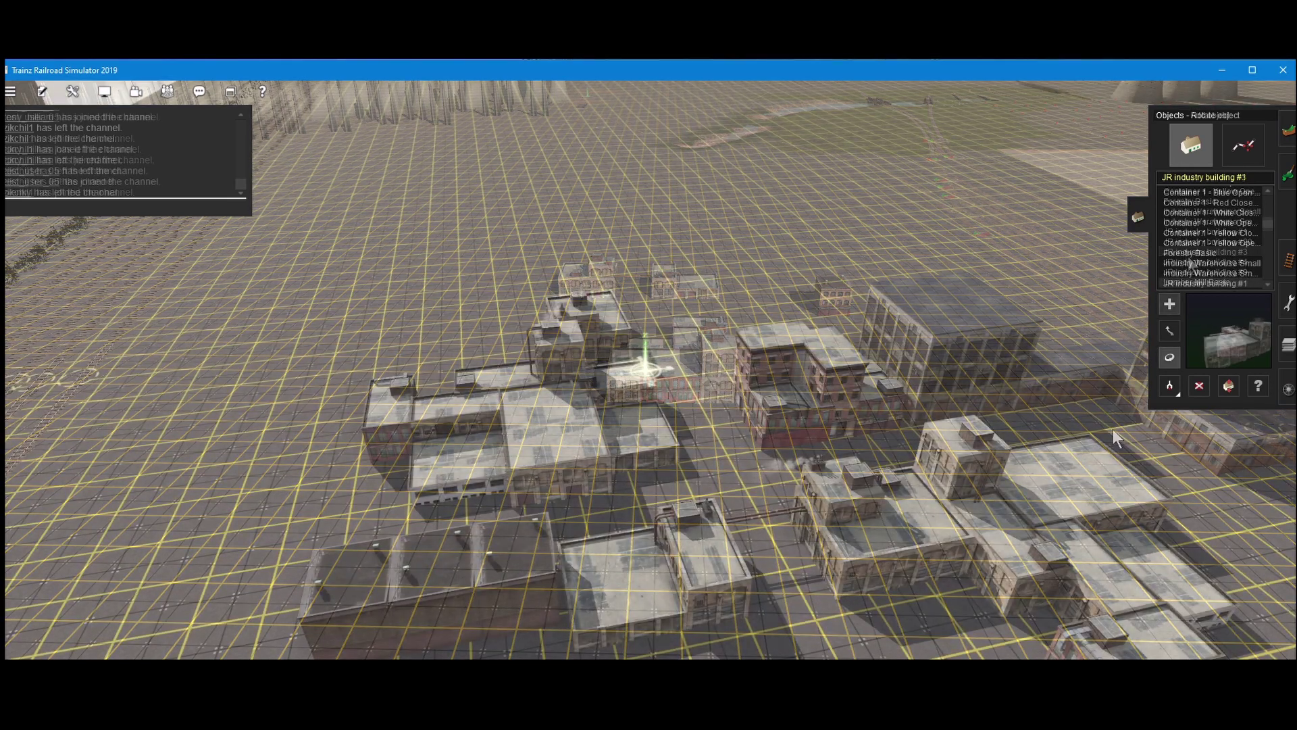
click(1168, 331)
drag(520, 457, 496, 443)
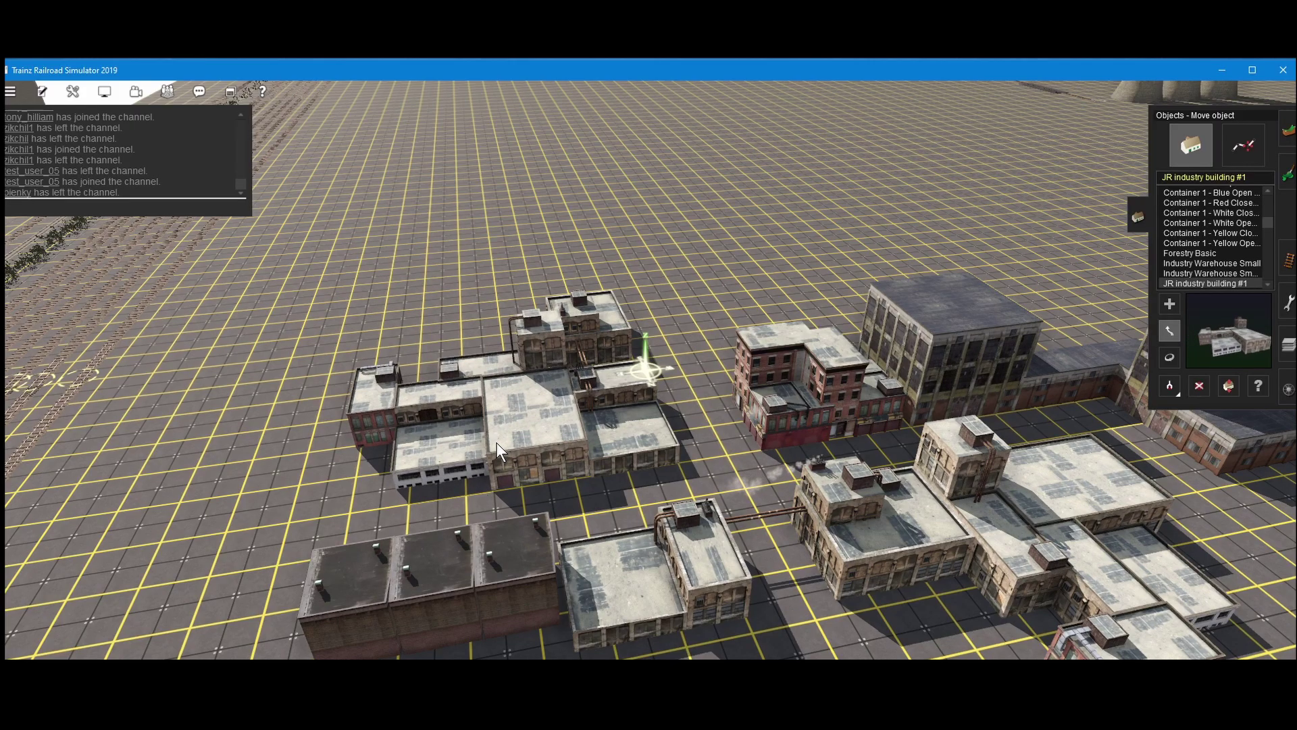
key(Left)
scroll(496, 442, down, 4)
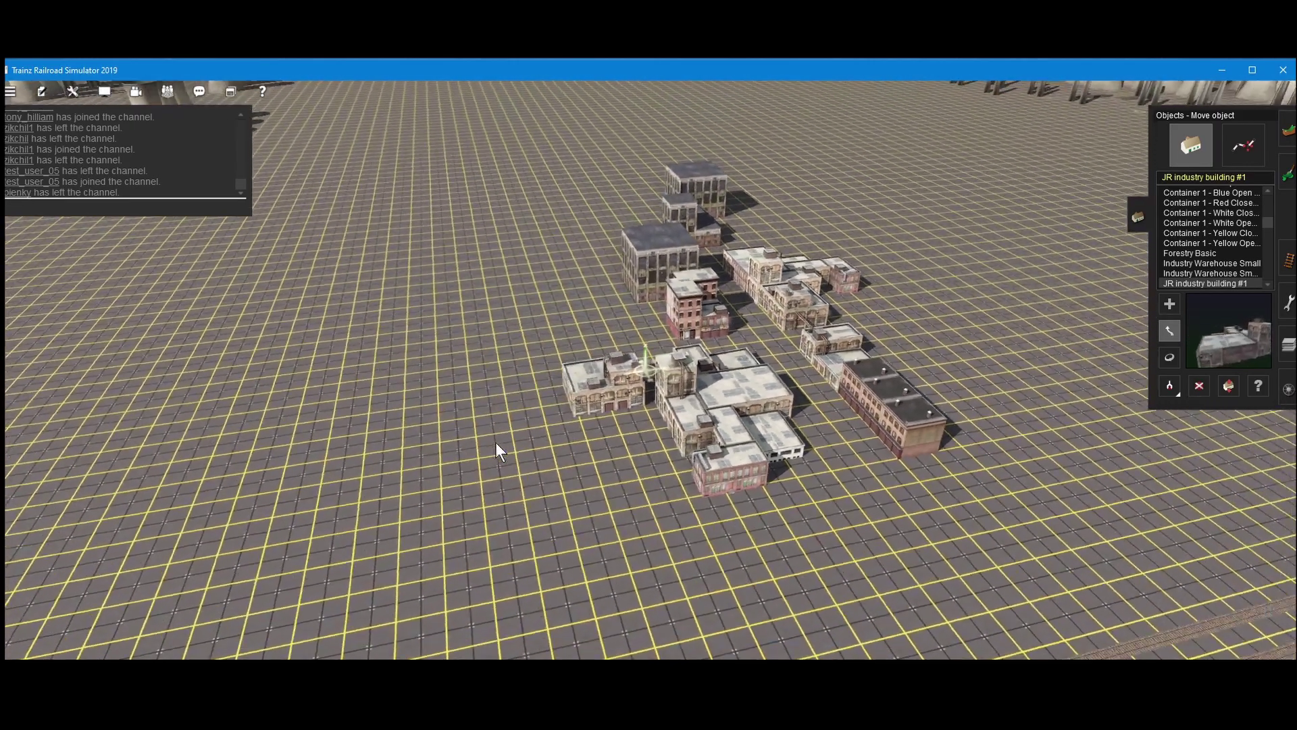
scroll(628, 398, down, 3)
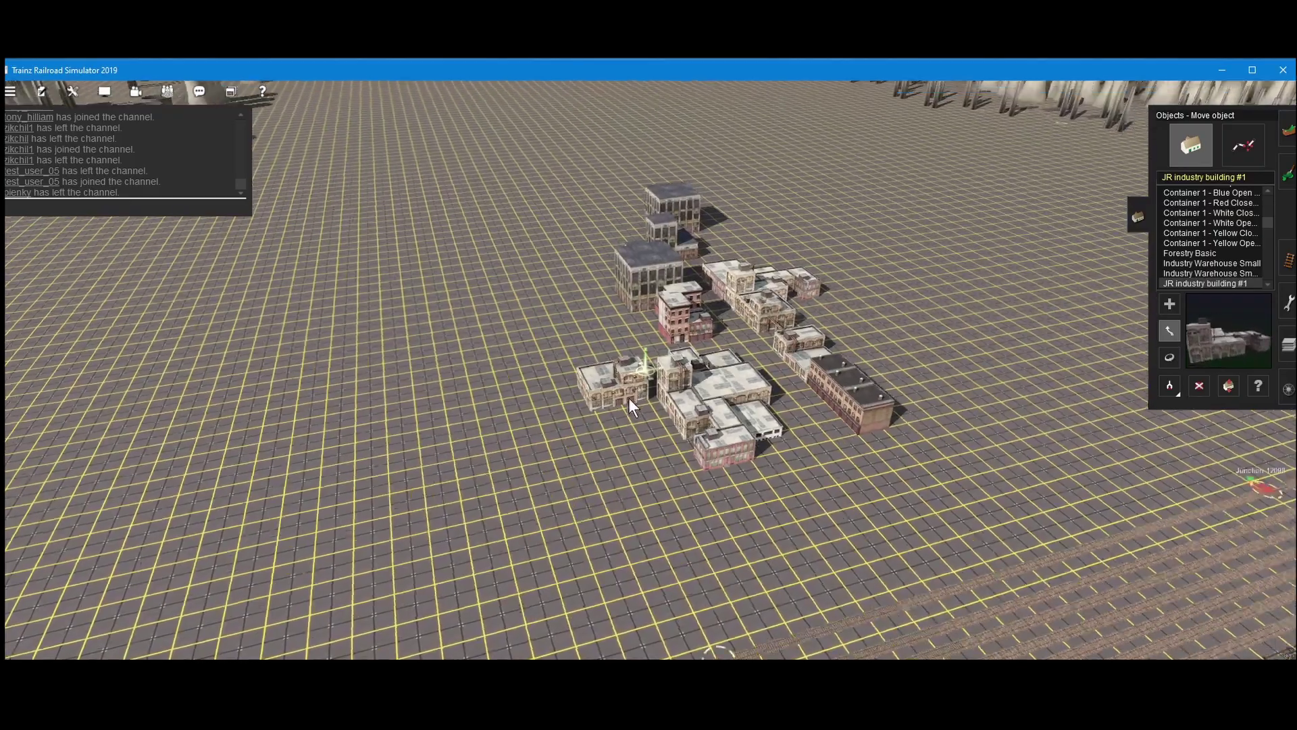
key(Left)
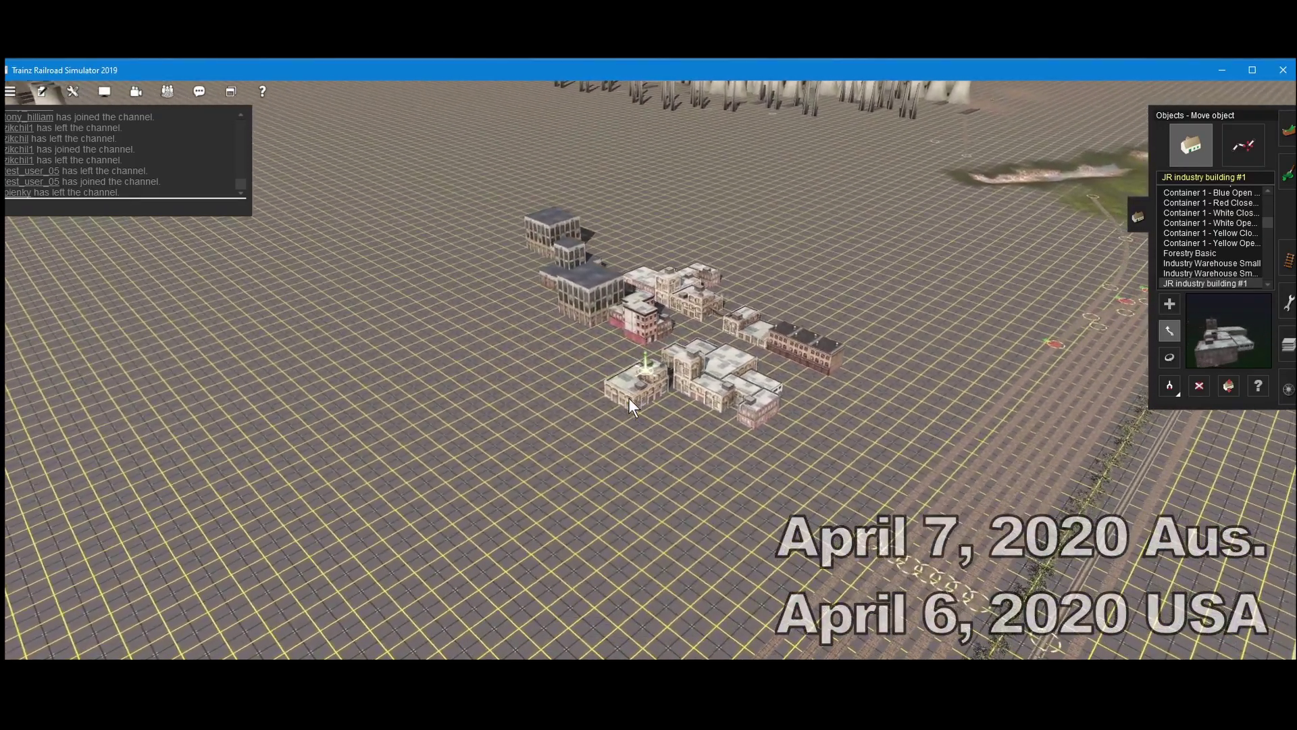
scroll(629, 397, down, 3)
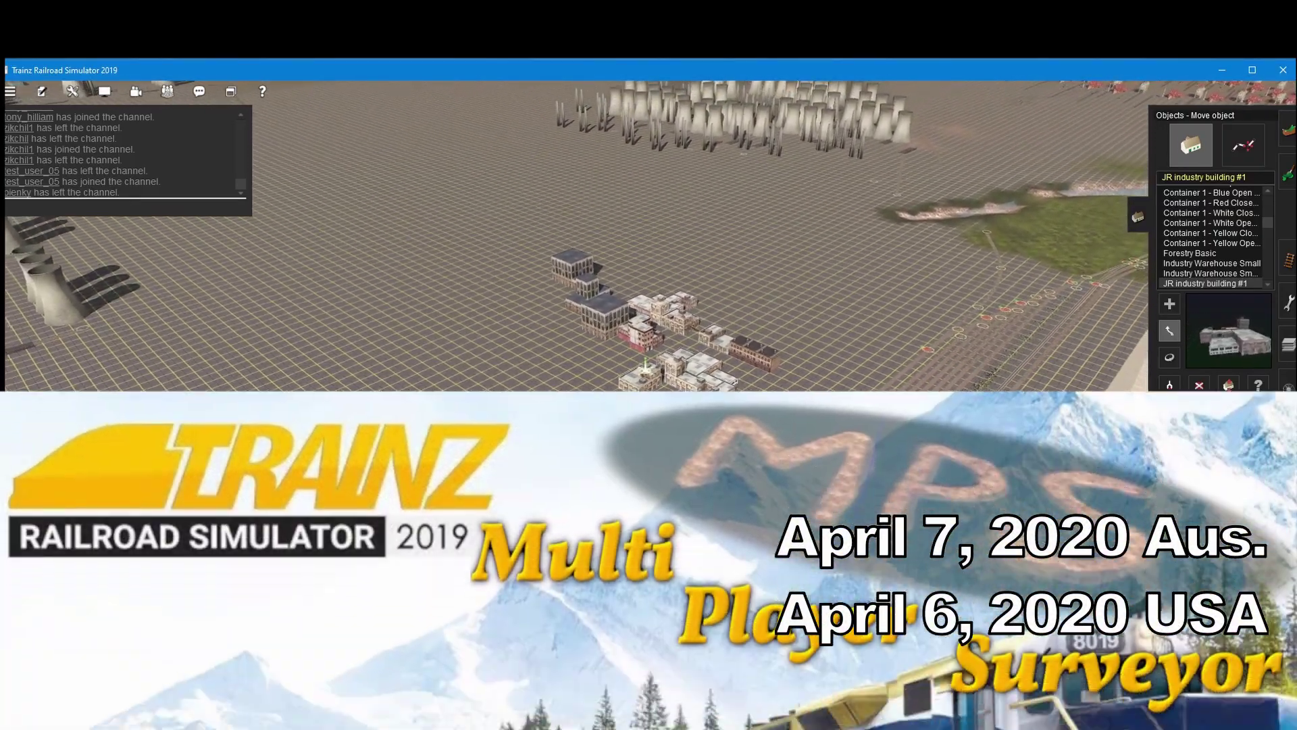